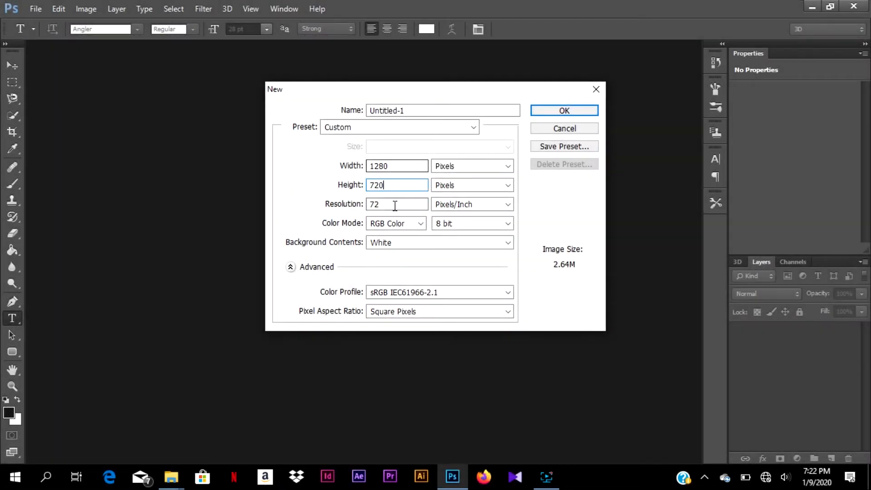
# Step: Set the new document's resolution to 300 pixels/inch and create the 1280 × 720 pixel document
pyautogui.doubleClick(394, 204)
pyautogui.write('300')
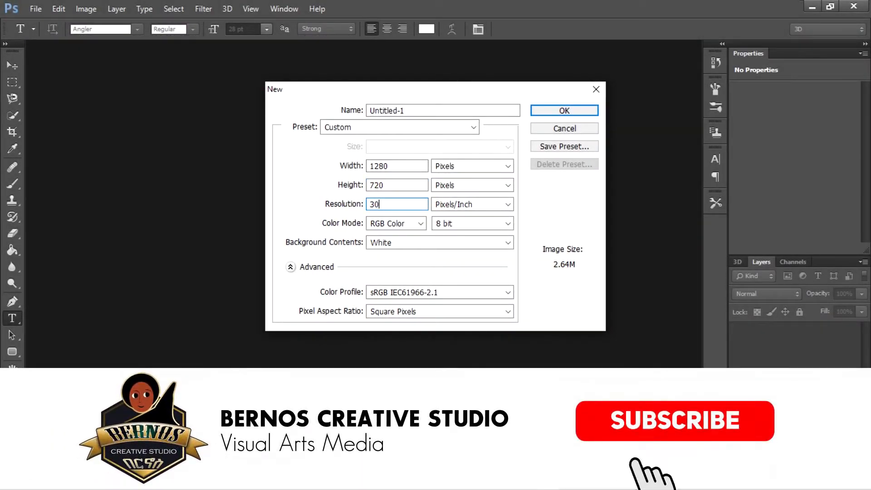
pyautogui.click(564, 110)
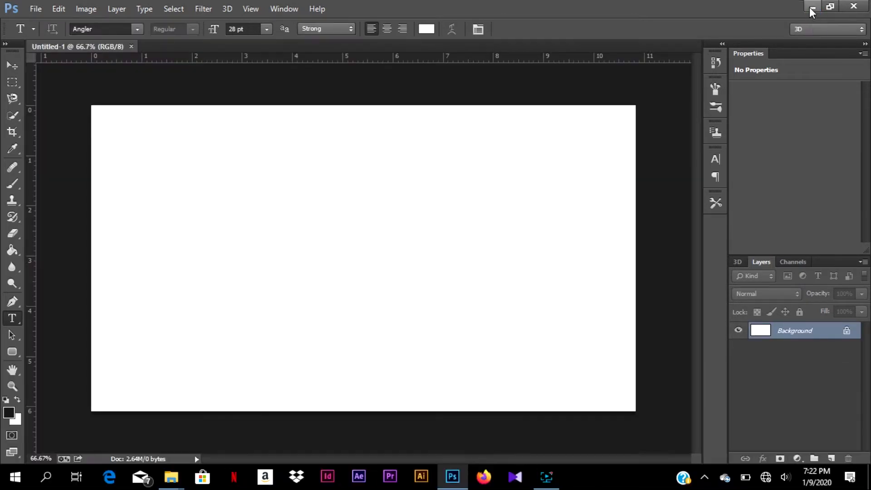
# Step: Place the close-up-of-leaf-326055 image from the Downloads folder in File Explorer onto the blank canvas and commit the placement
pyautogui.click(811, 7)
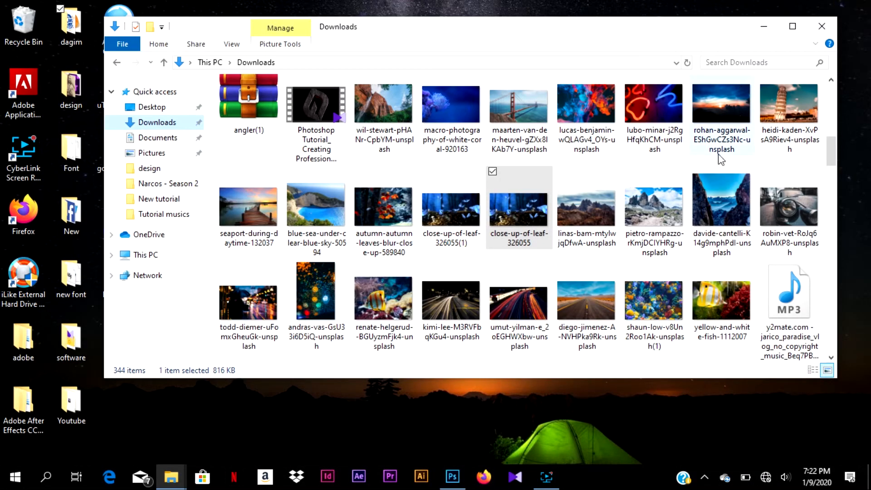
pyautogui.moveTo(517, 210); pyautogui.dragTo(386, 306)
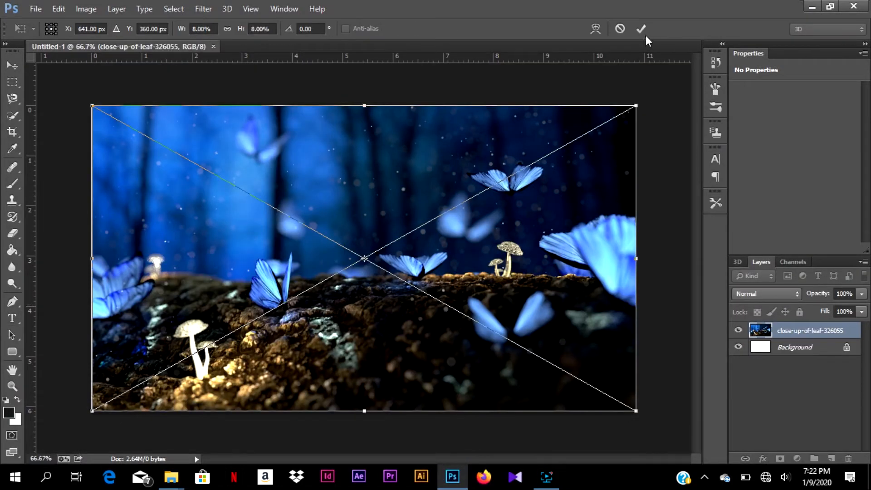
pyautogui.click(645, 29)
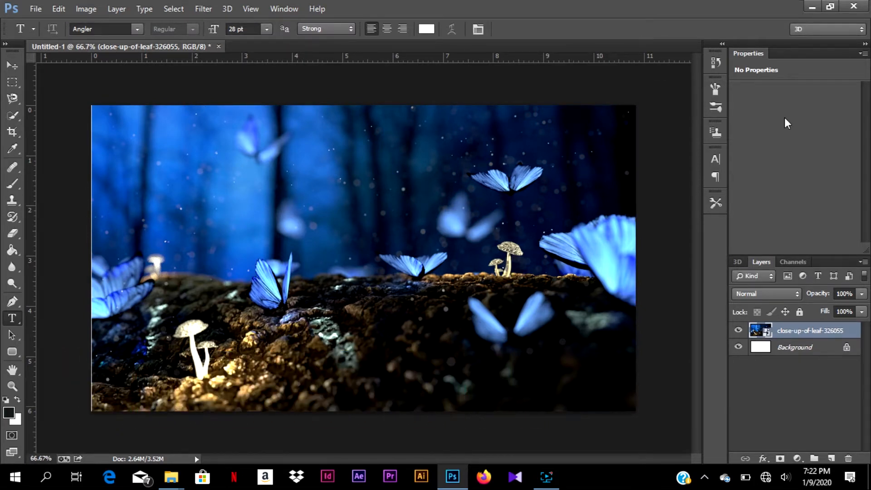
# Step: Apply a Camera Raw Filter to the butterfly image with Temperature +11, Clarity +8 and Vibrance +11
pyautogui.click(13, 66)
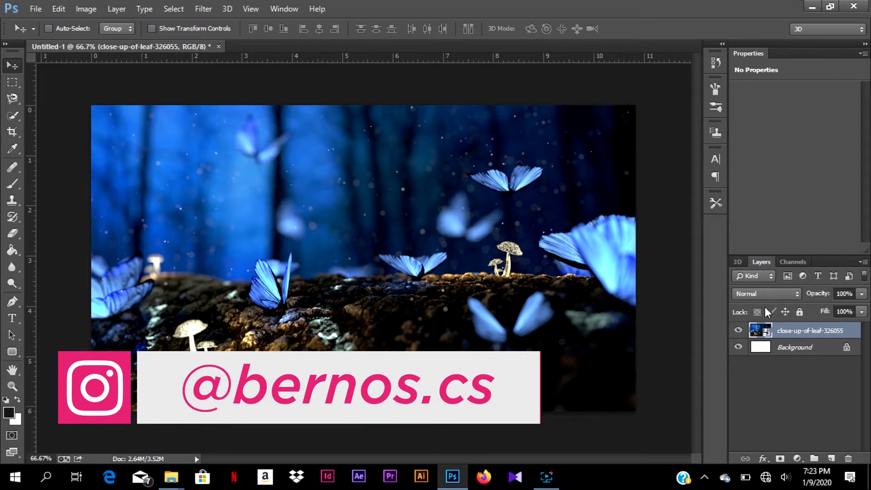
pyautogui.click(195, 9)
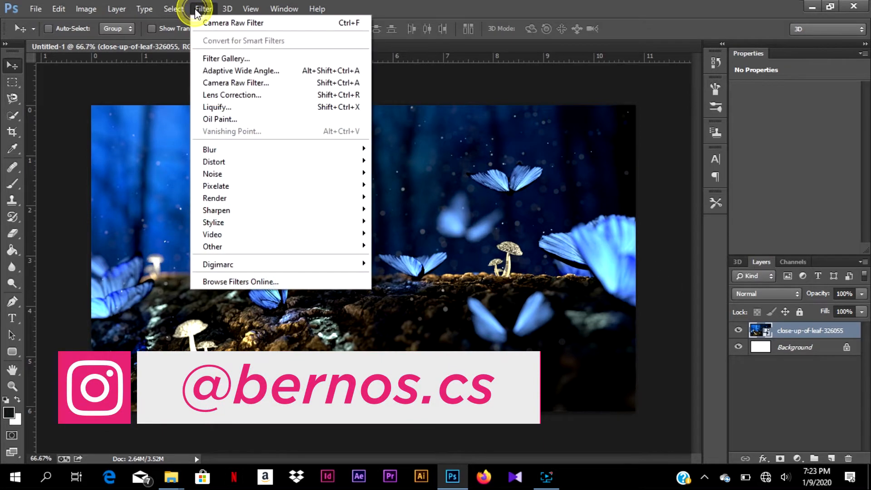
pyautogui.click(229, 84)
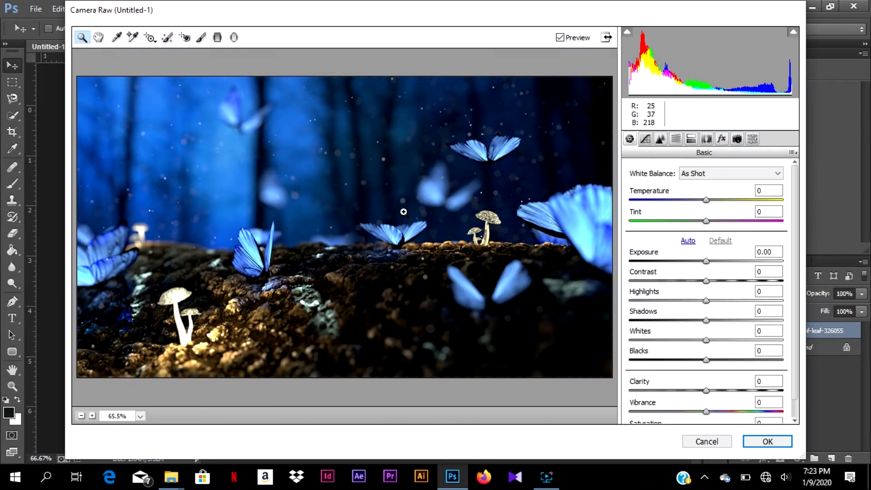
pyautogui.click(715, 202)
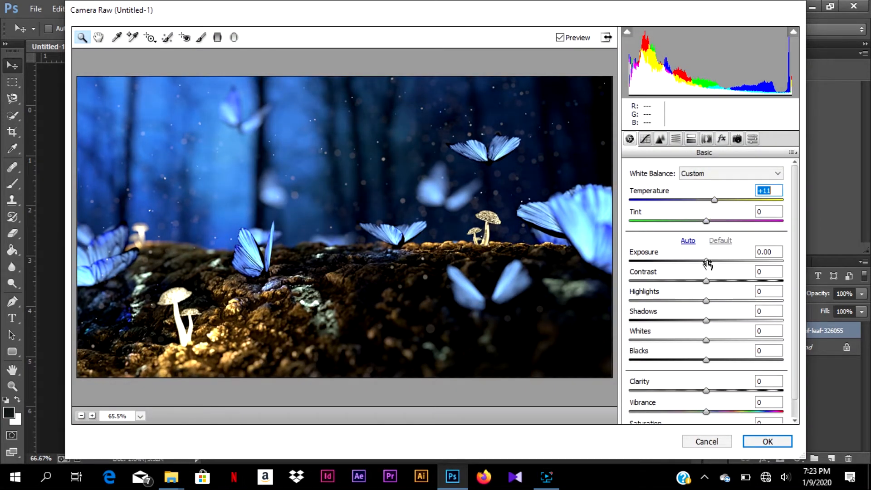
pyautogui.scroll(-1, 708, 321)
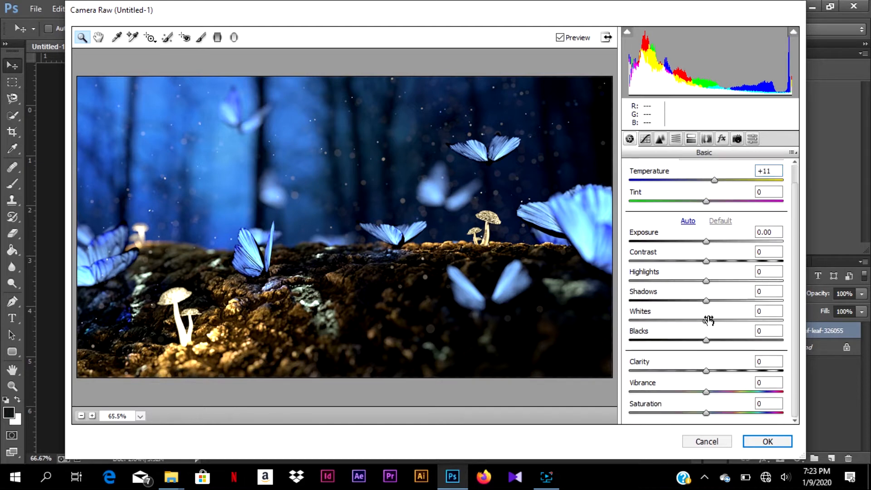
pyautogui.click(713, 371)
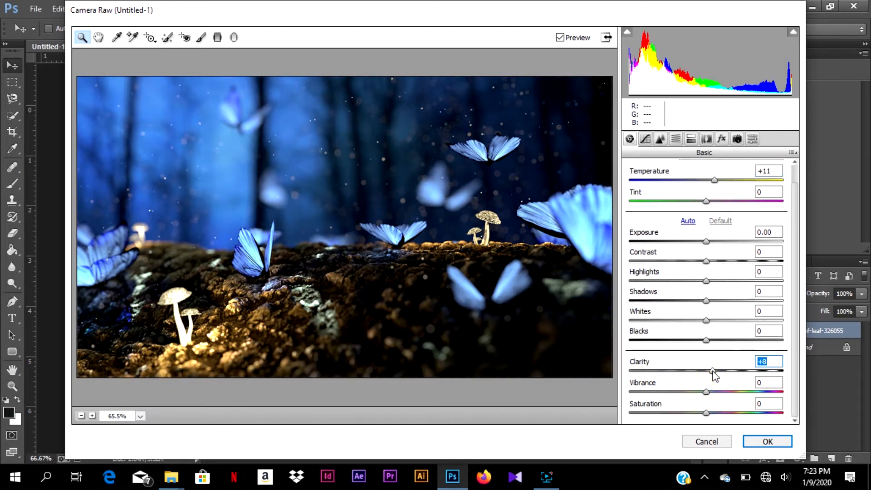
pyautogui.click(714, 392)
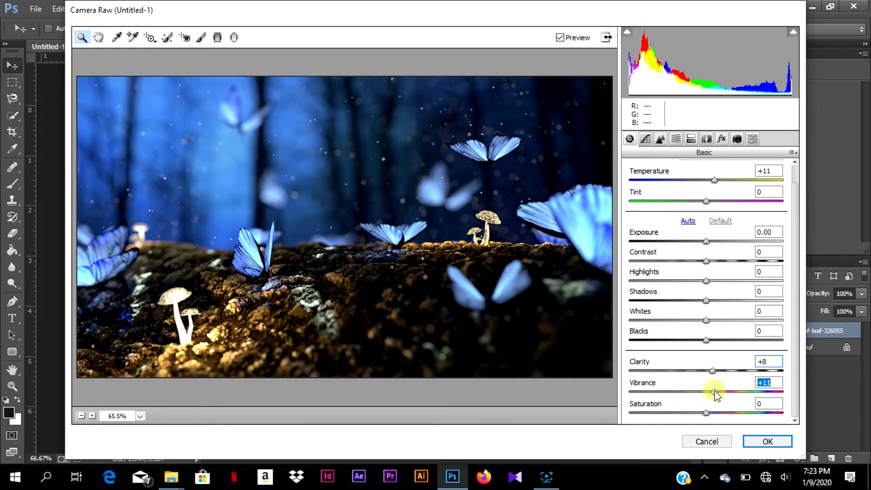
pyautogui.click(754, 444)
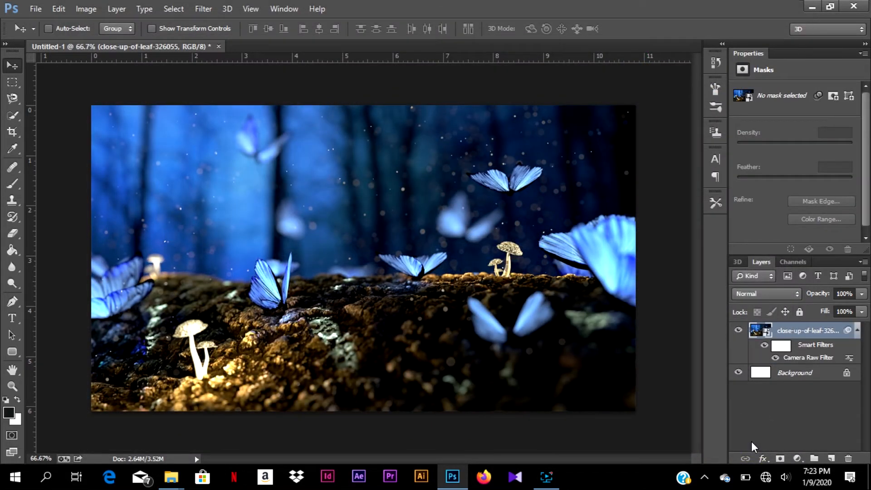
# Step: Add the text "cool" in the Komika Axis font near the top centre of the image
pyautogui.click(13, 318)
pyautogui.click(320, 168)
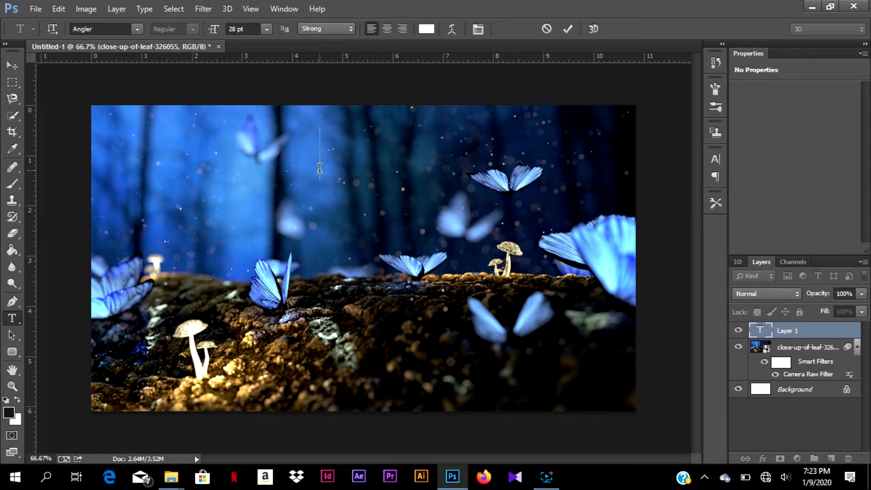
pyautogui.click(109, 28)
pyautogui.write('Komika Axis')
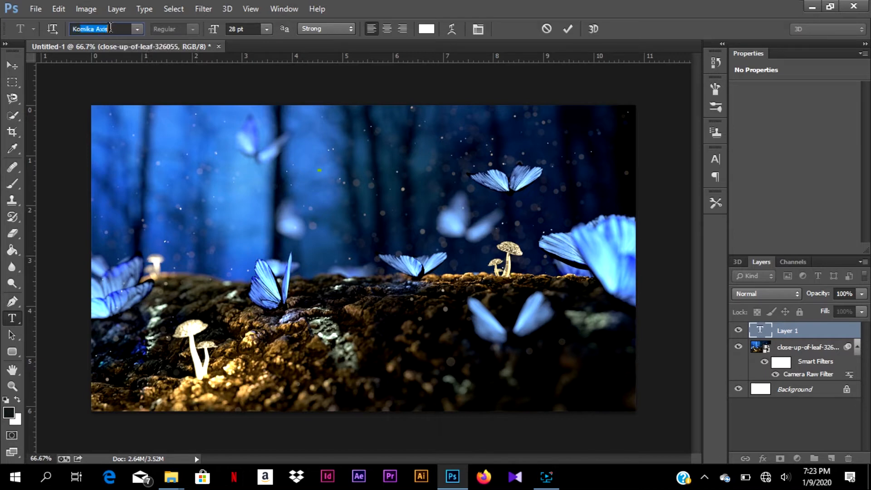
pyautogui.press('Return')
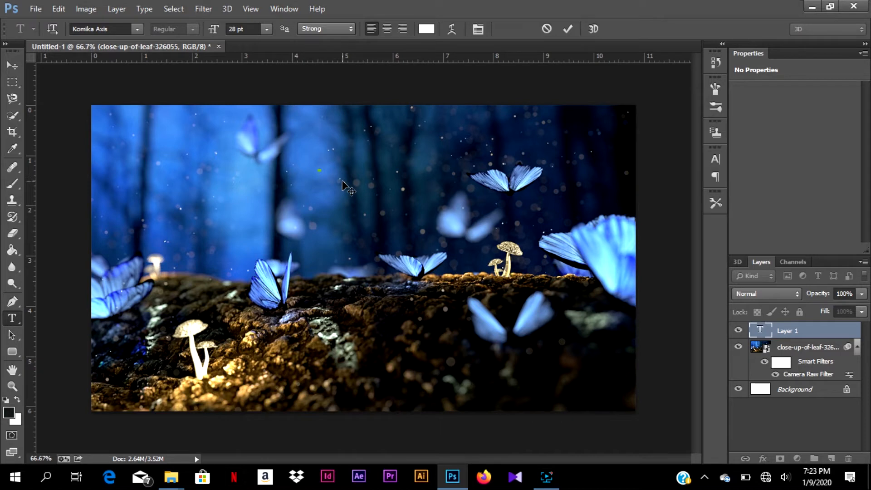
pyautogui.write('CO')
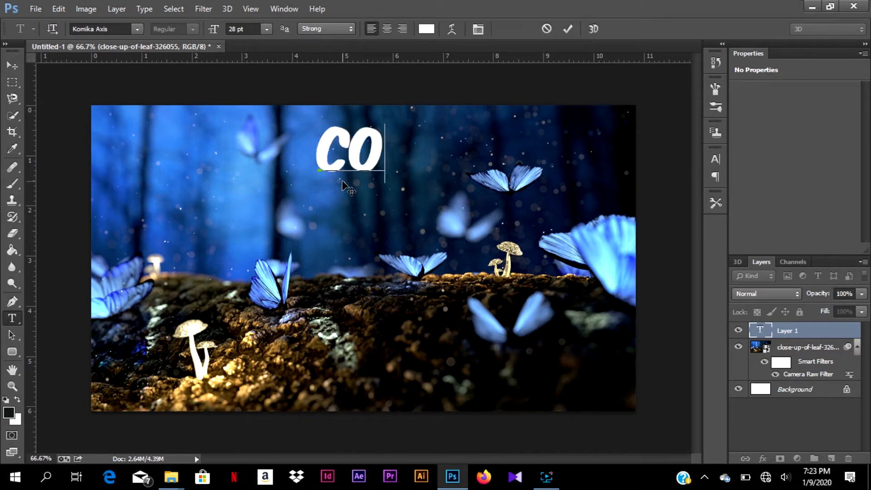
pyautogui.write('OL')
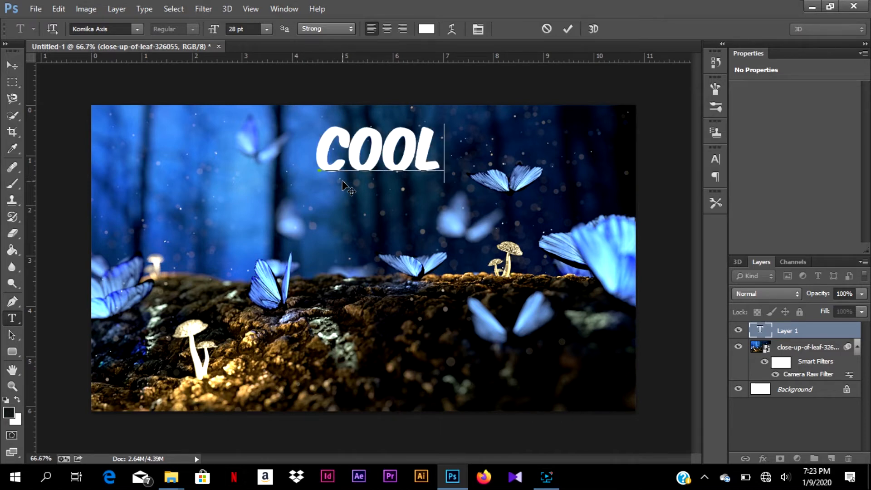
pyautogui.click(568, 27)
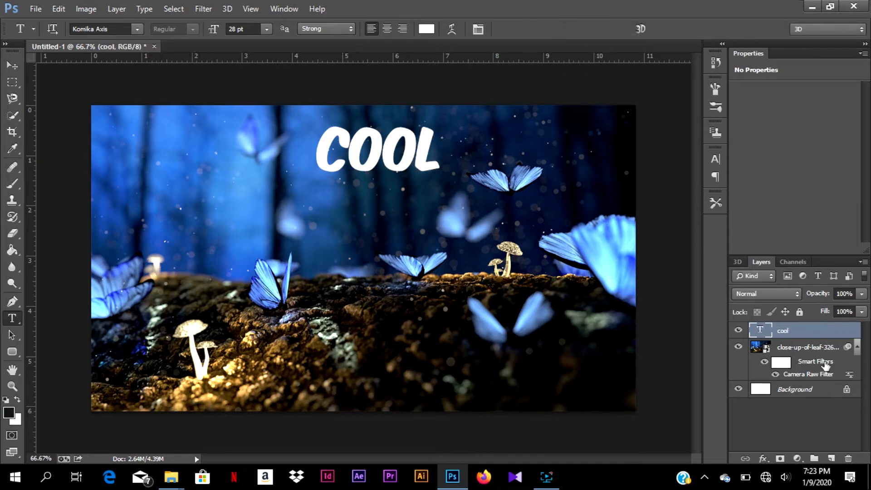
# Step: Duplicate the "cool" text layer and move the copy just below the original word
pyautogui.rightClick(790, 332)
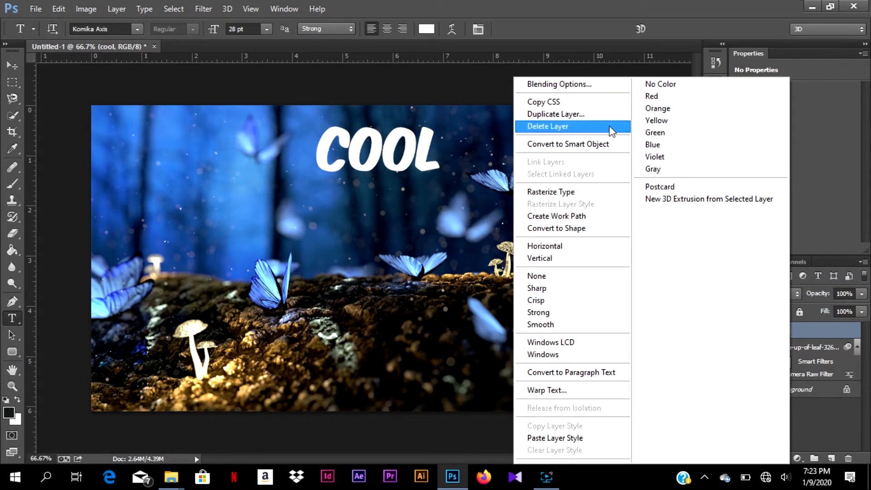
pyautogui.click(590, 113)
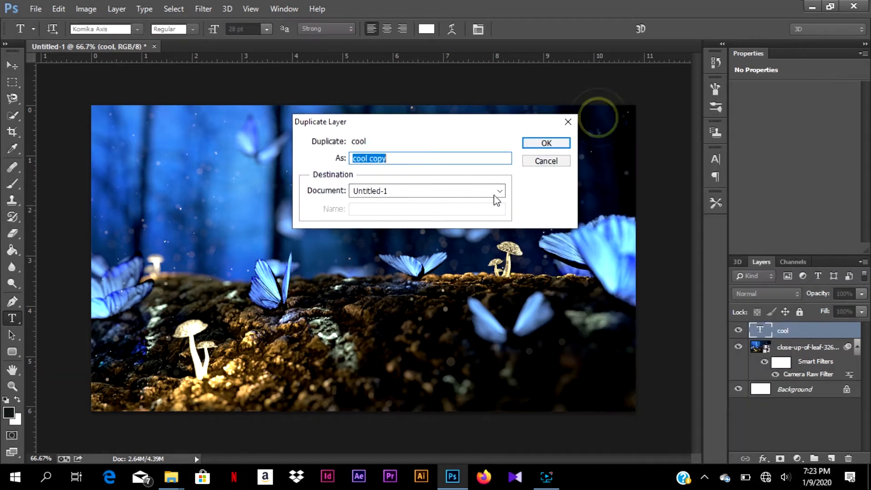
pyautogui.click(533, 144)
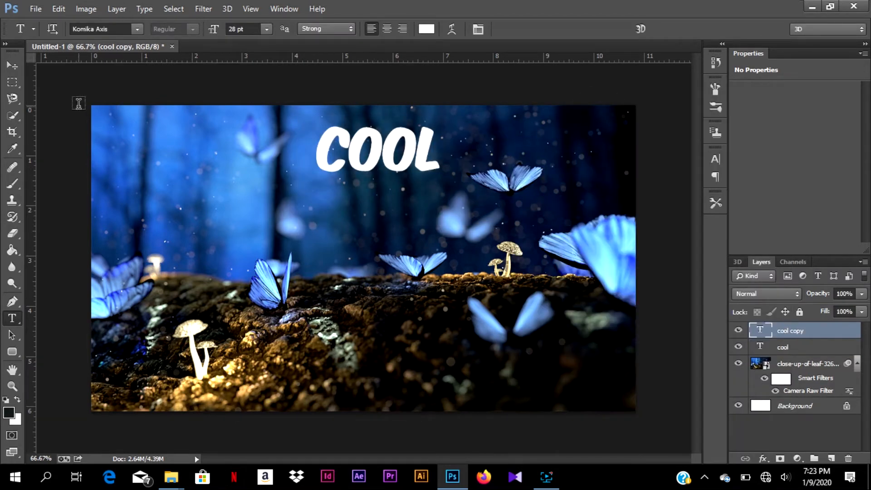
pyautogui.click(8, 68)
pyautogui.moveTo(362, 163); pyautogui.dragTo(356, 219)
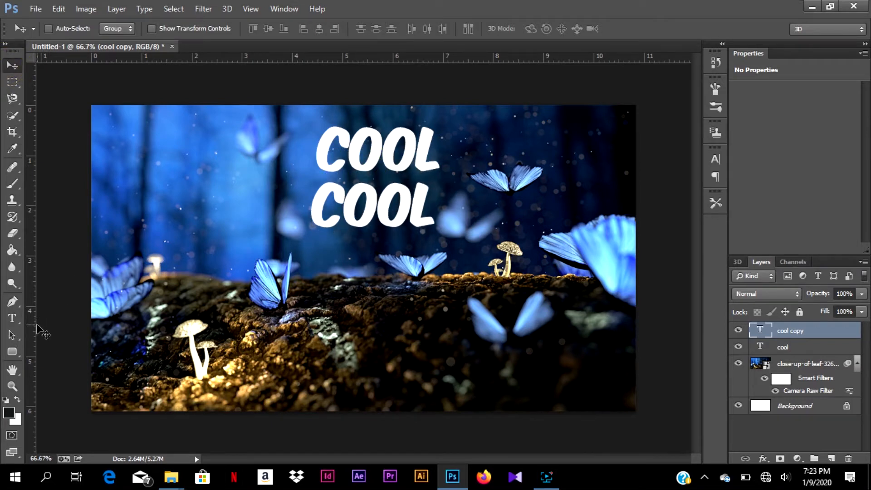
# Step: Replace the wording of the lower "cool" copy with "youtube"
pyautogui.click(21, 318)
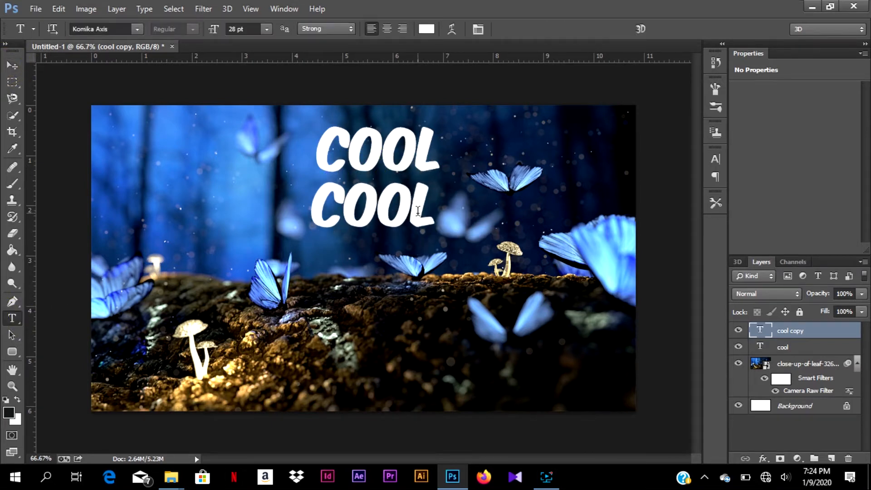
pyautogui.click(443, 221)
pyautogui.press('BackSpace')
pyautogui.press('Left')
pyautogui.press('Left')
pyautogui.press('Left')
pyautogui.press('Delete')
pyautogui.press('Delete')
pyautogui.press('Delete')
pyautogui.write('Y')
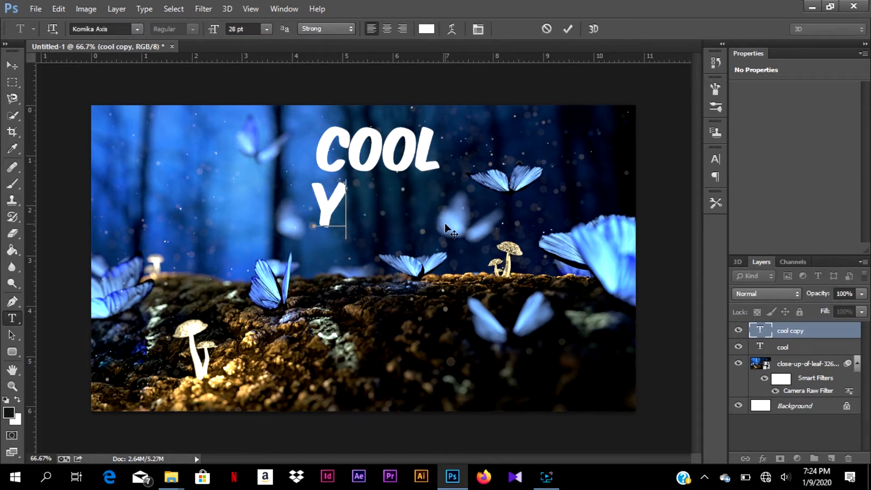
pyautogui.write('OUTUBE')
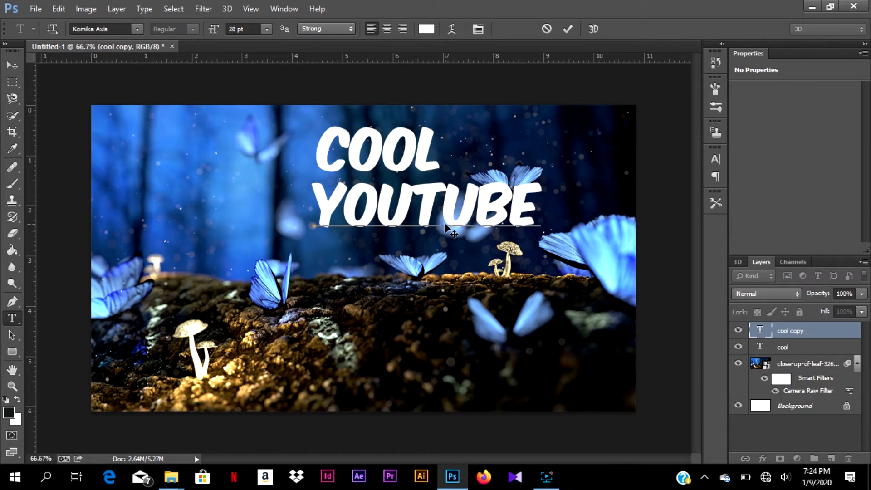
pyautogui.click(568, 28)
# Step: Duplicate the "youtube" text layer and place the copy below it, shifted slightly to the left
pyautogui.rightClick(786, 336)
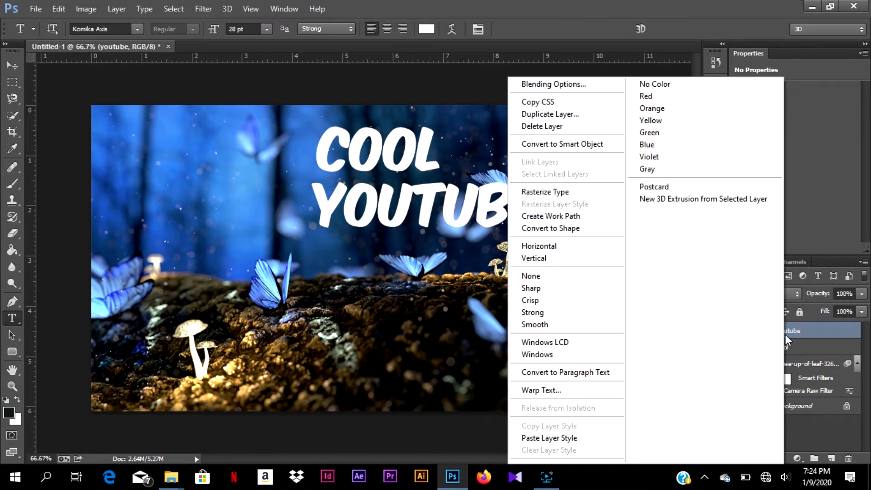
pyautogui.click(547, 115)
pyautogui.click(556, 140)
pyautogui.click(12, 65)
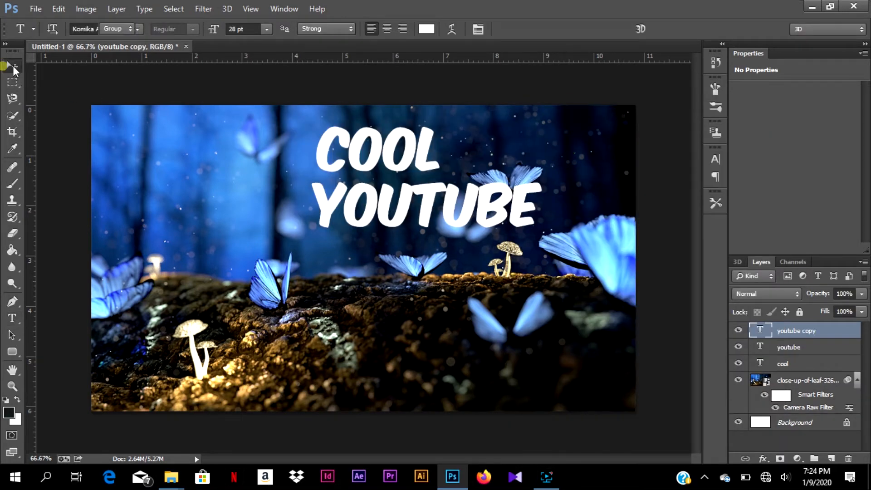
pyautogui.moveTo(382, 225); pyautogui.dragTo(366, 287)
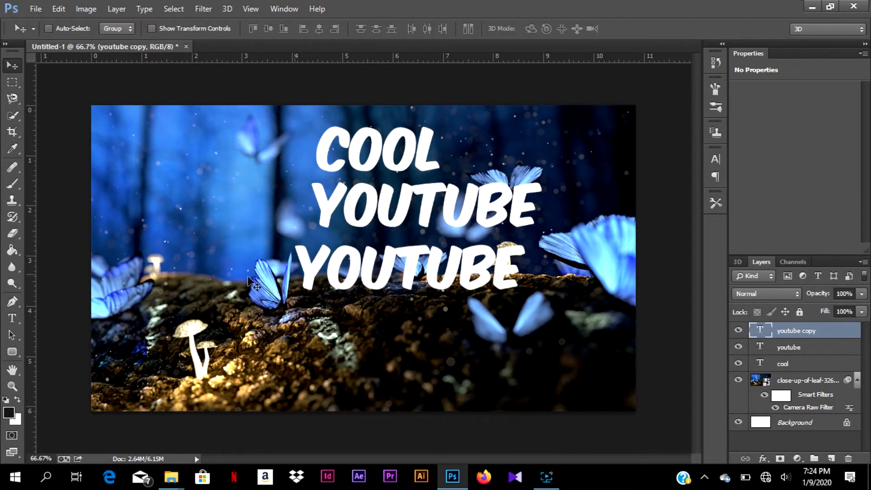
# Step: Replace the wording of the lower "youtube" copy with "thumbnail"
pyautogui.click(12, 318)
pyautogui.click(516, 273)
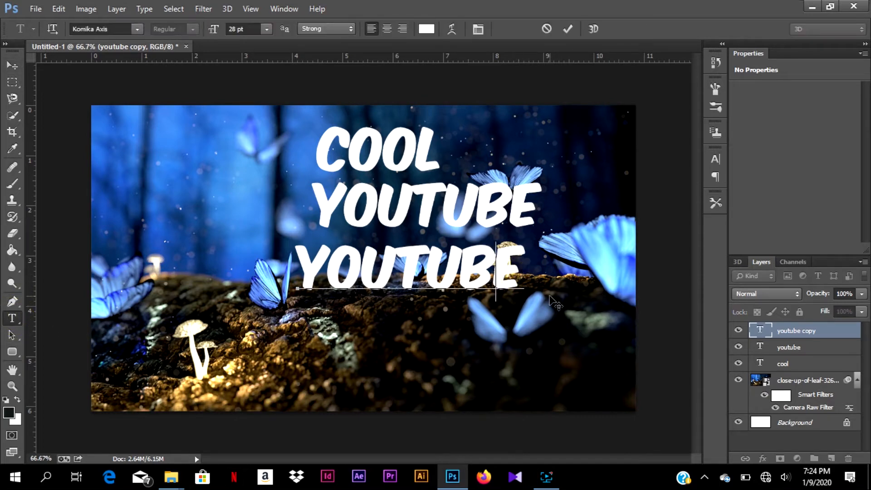
pyautogui.press('BackSpace')
pyautogui.press('BackSpace')
pyautogui.press('BackSpace')
pyautogui.press('BackSpace')
pyautogui.press('BackSpace')
pyautogui.press('BackSpace')
pyautogui.press('BackSpace')
pyautogui.write('thumbna')
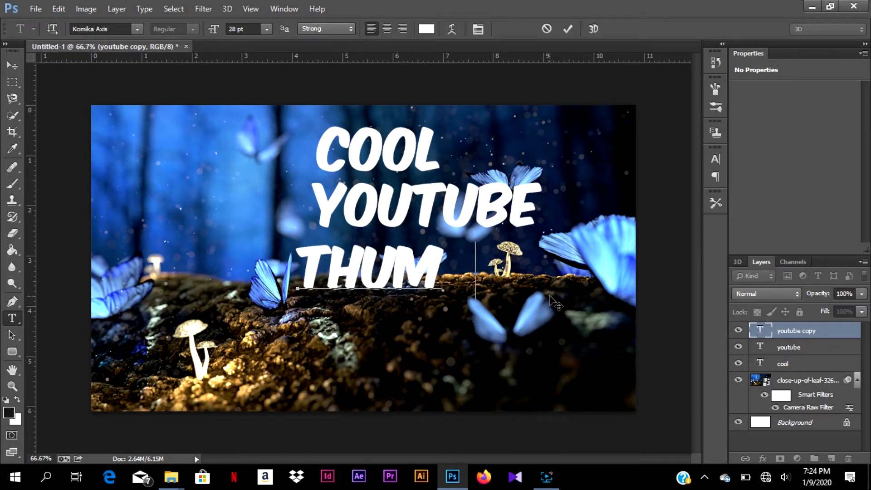
pyautogui.write('il')
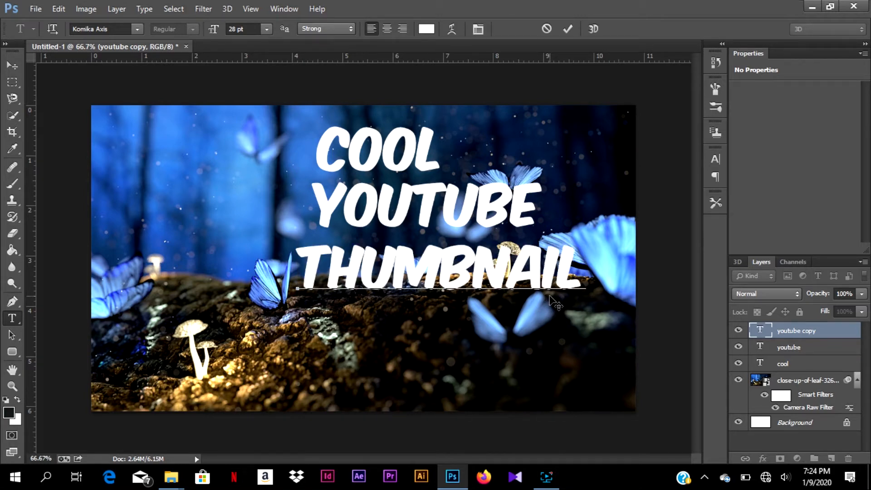
pyautogui.click(567, 28)
# Step: Duplicate the "thumbnail" text layer within the current document under the suggested name
pyautogui.rightClick(776, 334)
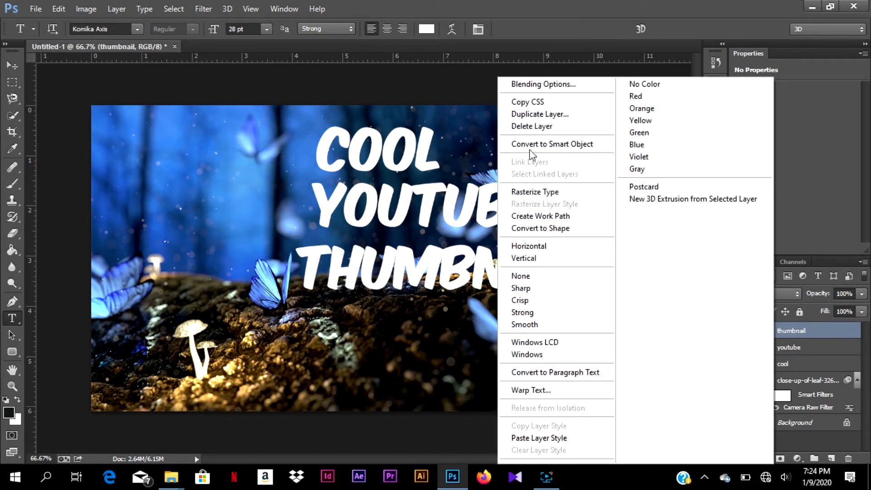
pyautogui.click(538, 115)
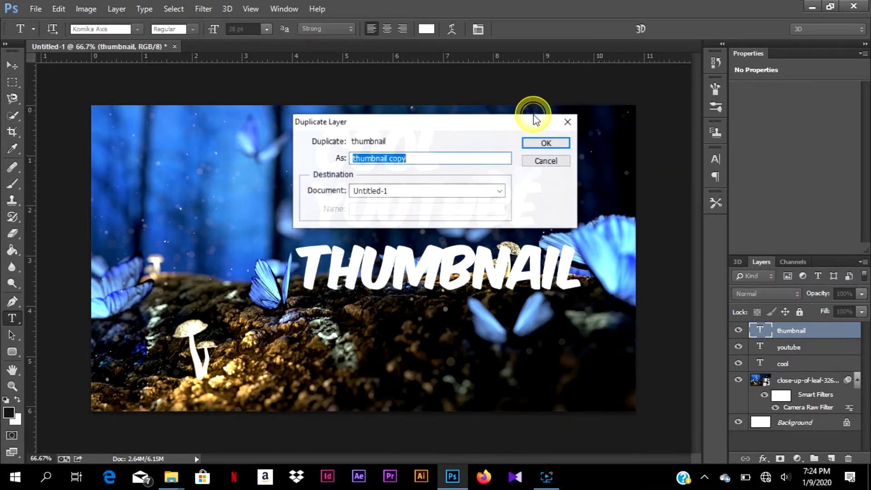
pyautogui.click(541, 144)
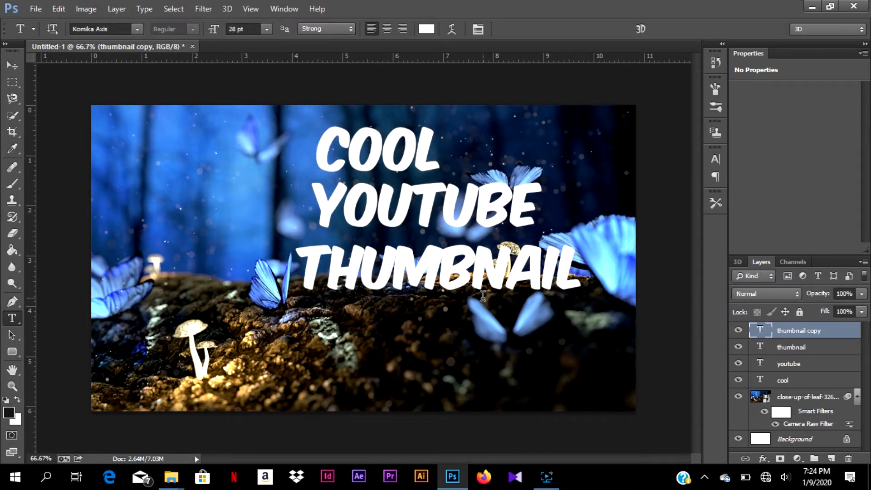
# Step: Place the "thumbnail" copy below the original, shifted slightly to the left, and replace its wording with "design"
pyautogui.click(13, 66)
pyautogui.moveTo(403, 268); pyautogui.dragTo(384, 328)
pyautogui.click(10, 320)
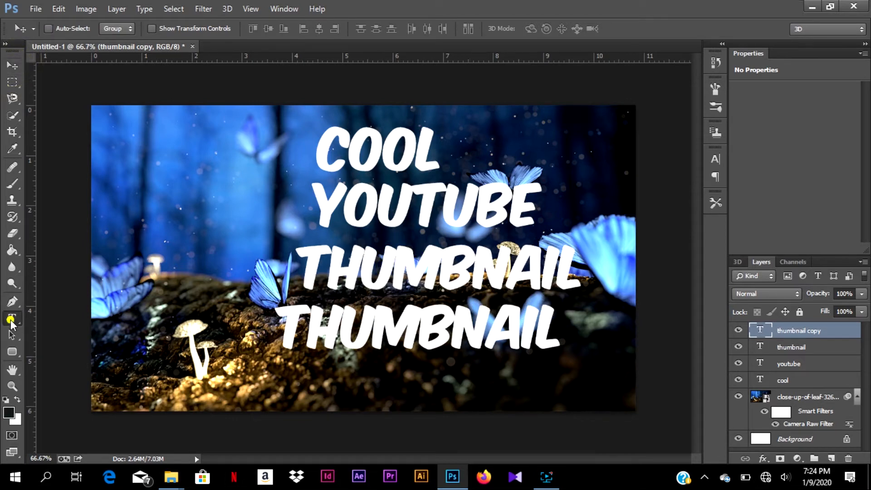
pyautogui.click(550, 343)
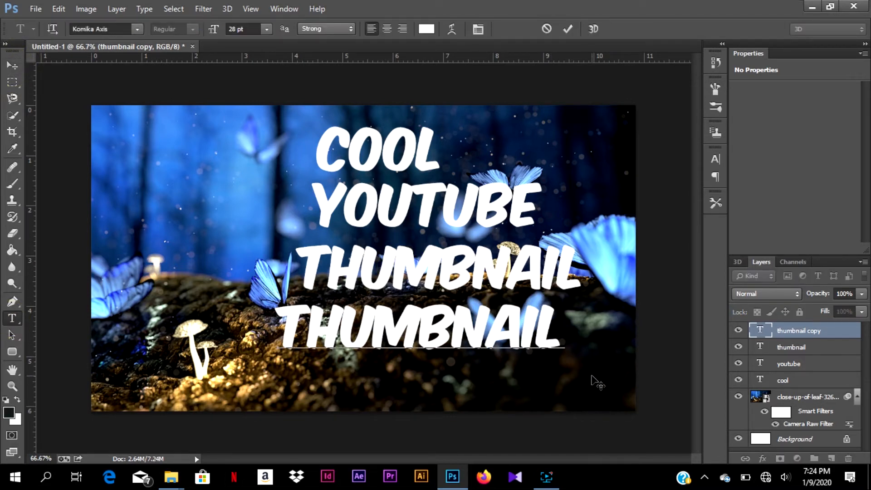
pyautogui.press('BackSpace')
pyautogui.press('Left')
pyautogui.press('Left')
pyautogui.press('Left')
pyautogui.press('Left')
pyautogui.press('Left')
pyautogui.press('Left')
pyautogui.press('Left')
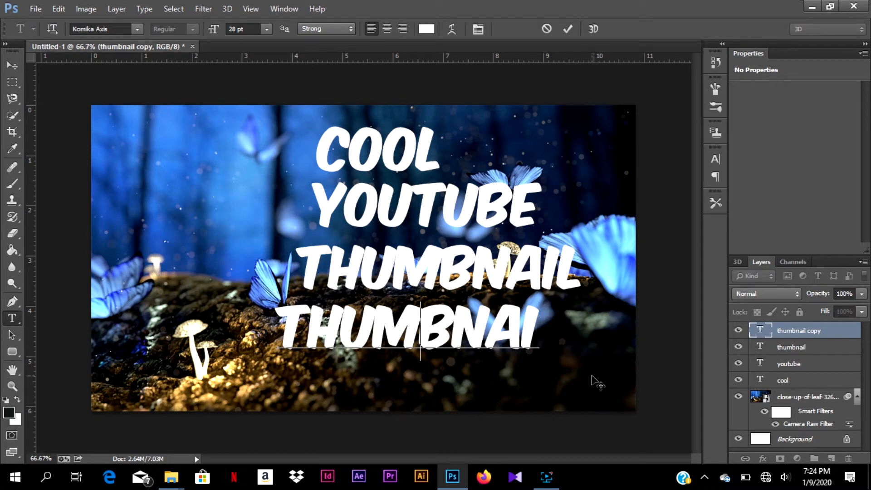
pyautogui.hotkey('ctrl', 'a')
pyautogui.press('BackSpace')
pyautogui.write('DE')
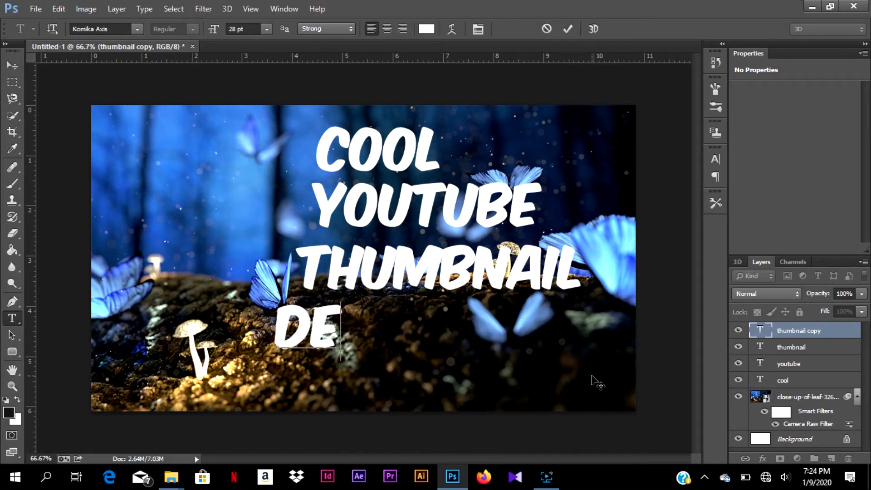
pyautogui.write('SIGN')
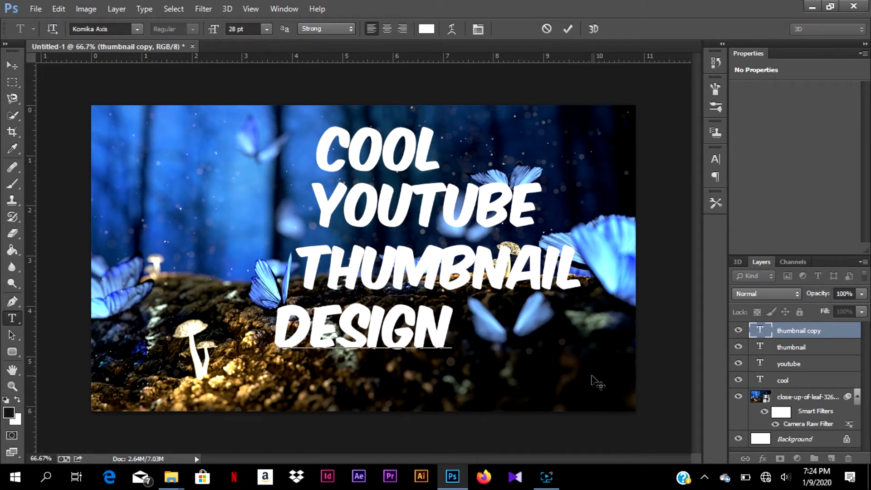
pyautogui.click(567, 28)
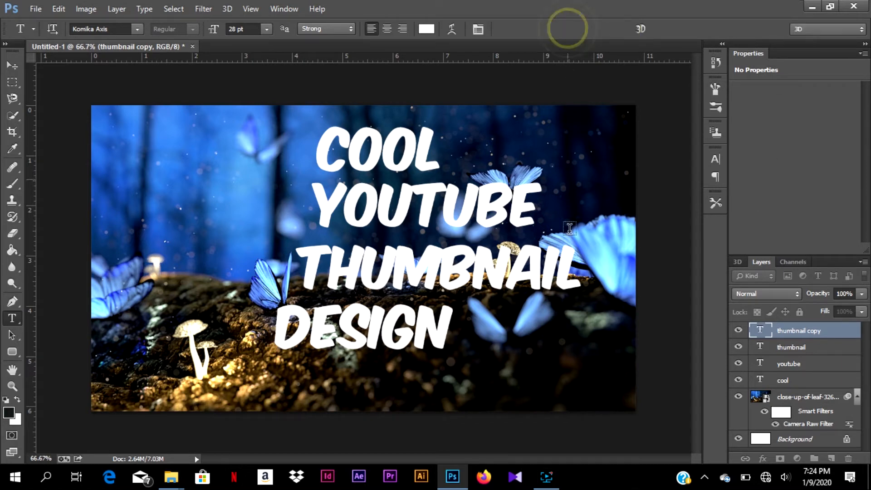
# Step: Add a new text layer reading "tutorial" just below the "design" line
pyautogui.click(284, 377)
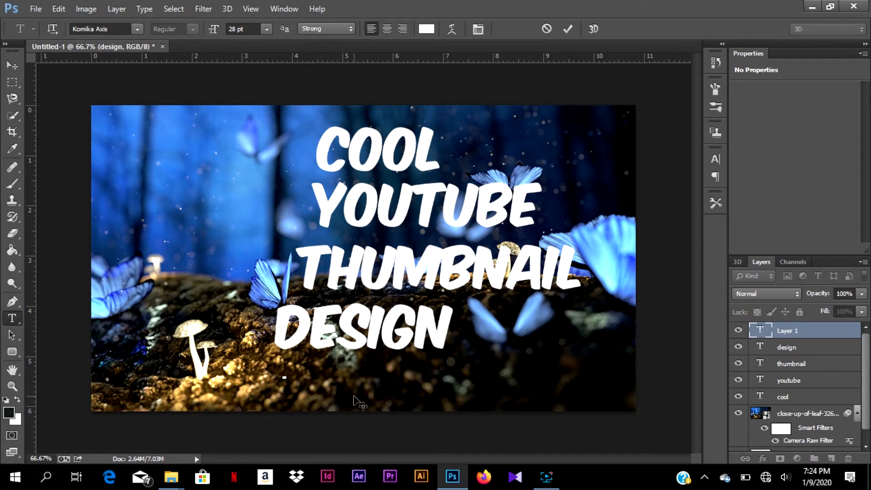
pyautogui.write('TUTO')
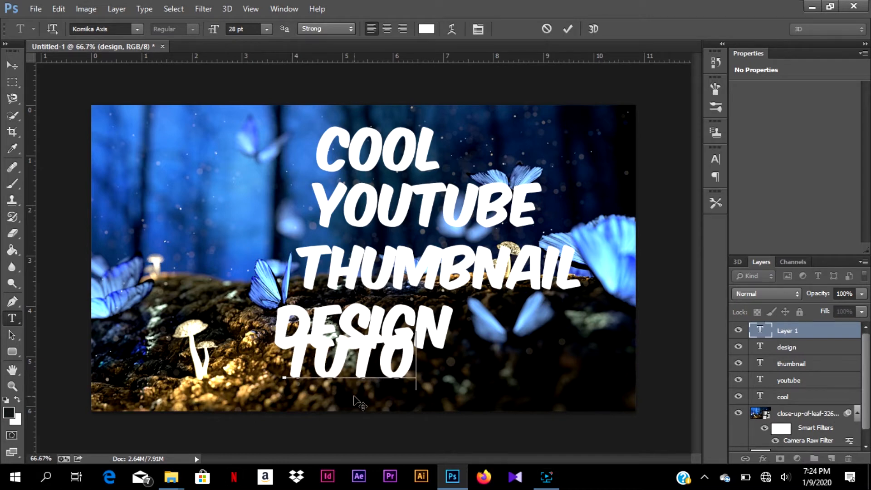
pyautogui.write('RIA')
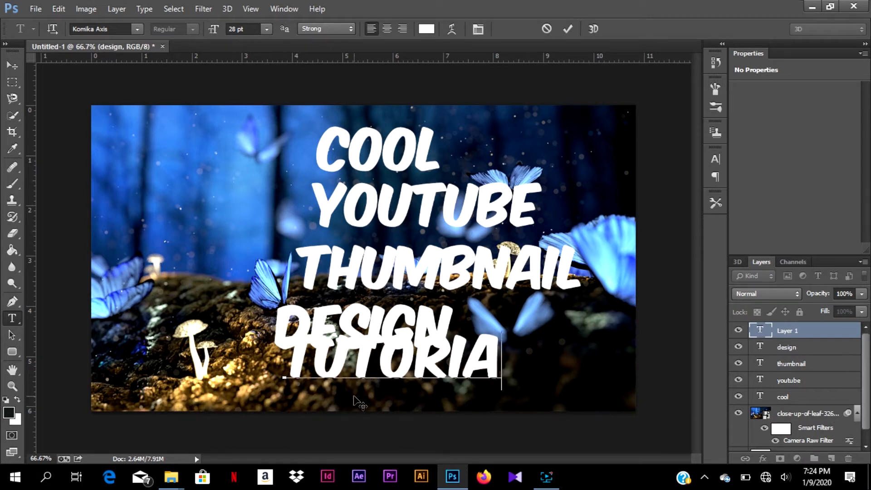
pyautogui.write('L')
# Step: Change the font of the "tutorial" text to Angler
pyautogui.moveTo(514, 358); pyautogui.dragTo(133, 63)
pyautogui.click(109, 29)
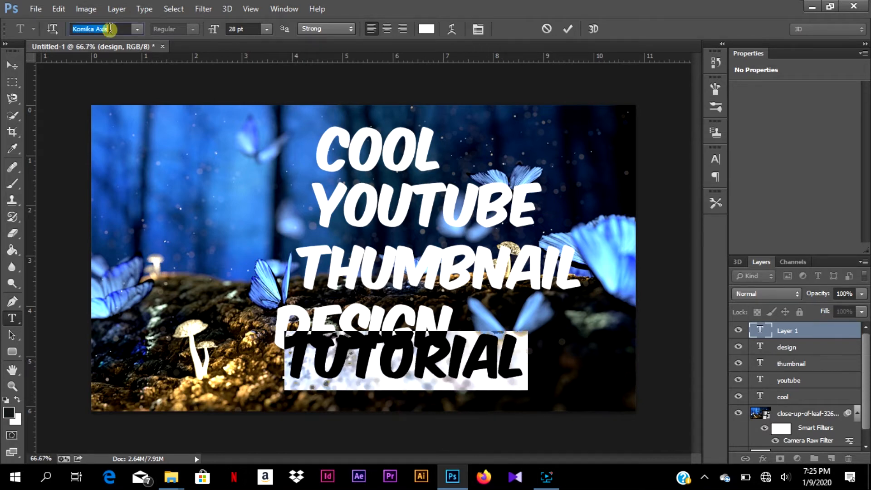
pyautogui.write('Angler')
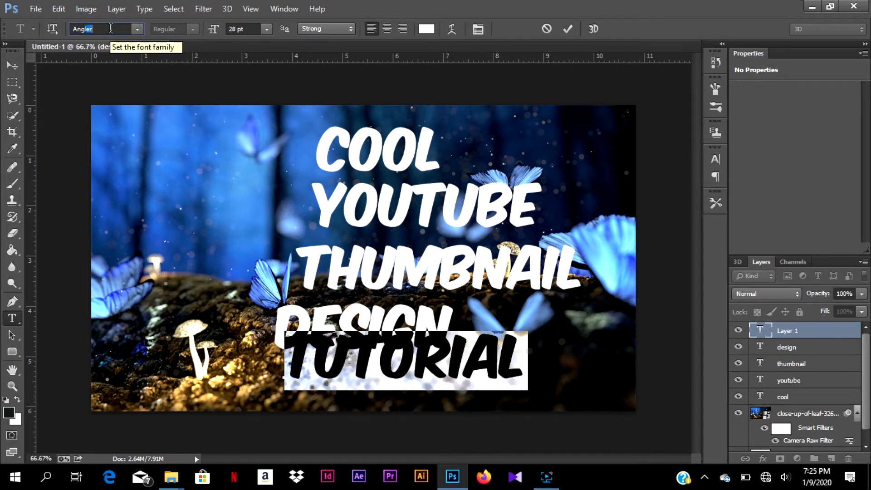
pyautogui.click(568, 29)
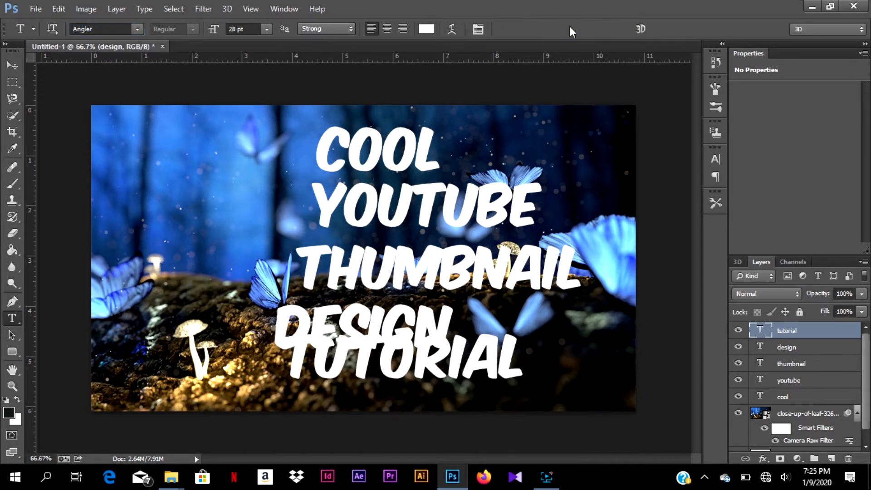
pyautogui.click(484, 349)
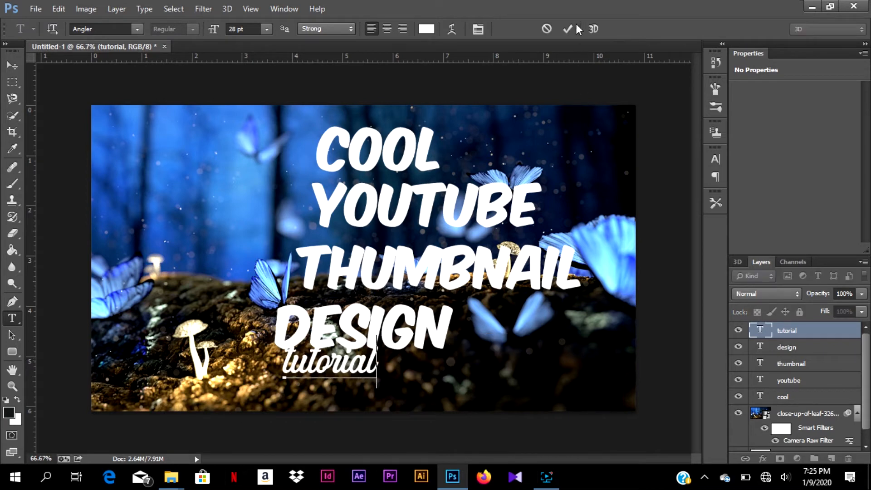
pyautogui.click(567, 29)
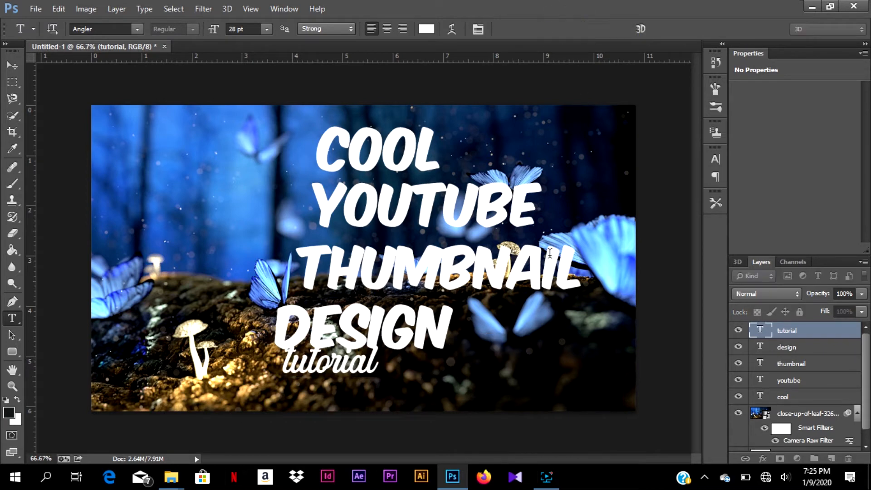
# Step: Move the "cool" line slightly down and left, and shift the "youtube" line left so it sits beneath it
pyautogui.click(11, 66)
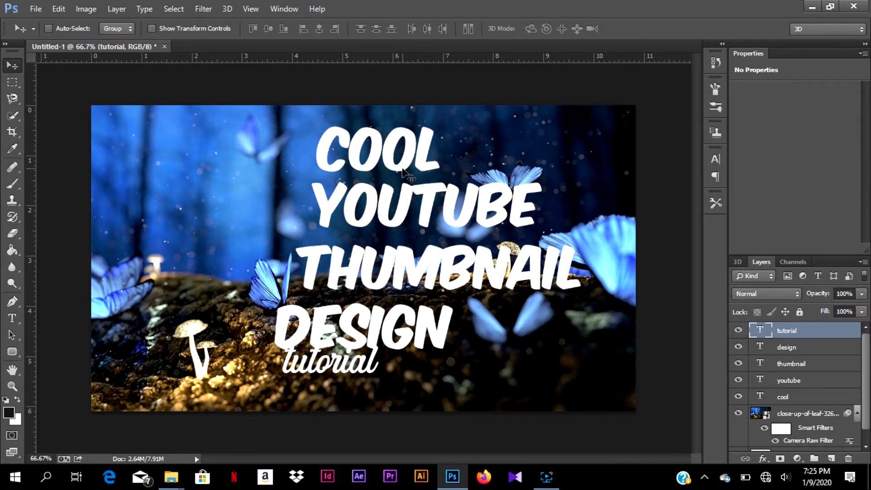
pyautogui.click(792, 397)
pyautogui.moveTo(386, 160); pyautogui.dragTo(364, 173)
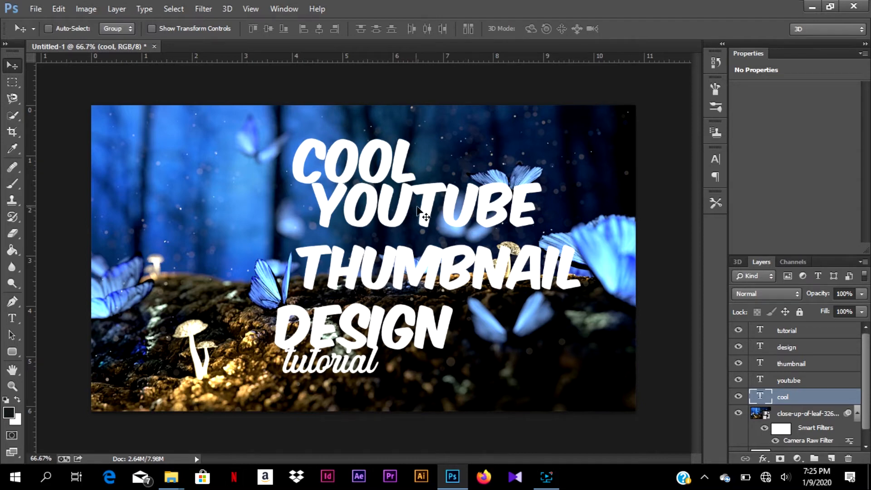
pyautogui.rightClick(425, 208)
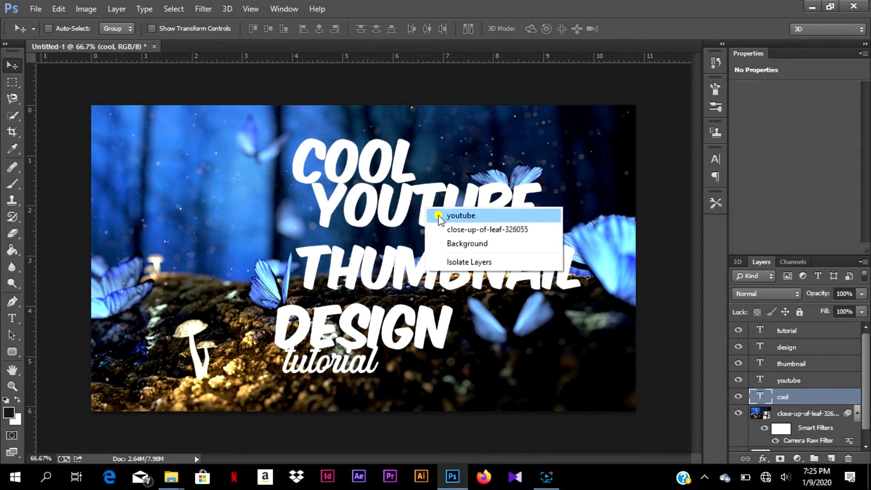
pyautogui.click(431, 212)
pyautogui.moveTo(425, 209); pyautogui.dragTo(362, 217)
# Step: Shift the "thumbnail" line left beneath "youtube" and move the "design" line slightly up and right beneath it
pyautogui.rightClick(433, 272)
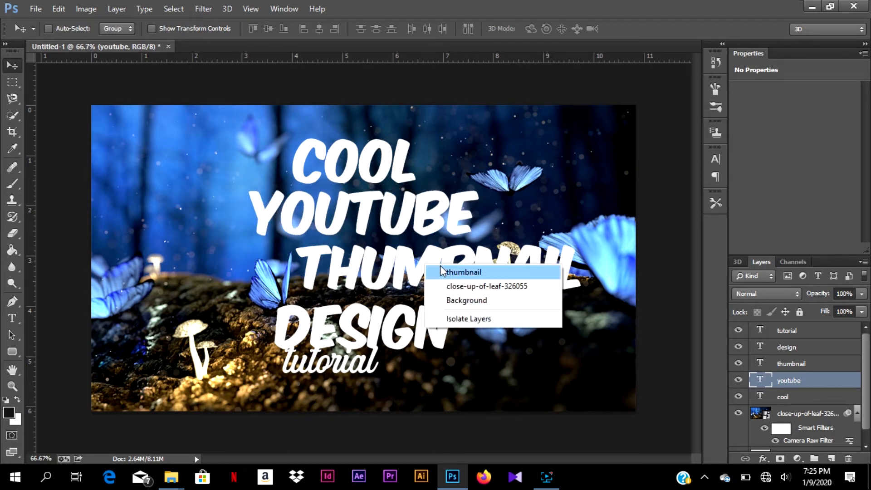
pyautogui.click(449, 271)
pyautogui.moveTo(416, 266); pyautogui.dragTo(356, 264)
pyautogui.rightClick(428, 328)
pyautogui.click(449, 337)
pyautogui.moveTo(424, 331); pyautogui.dragTo(435, 326)
# Step: Move the "tutorial" text right so it is centered under "design", and nudge it slightly up
pyautogui.rightClick(371, 369)
pyautogui.click(389, 375)
pyautogui.moveTo(368, 368); pyautogui.dragTo(401, 370)
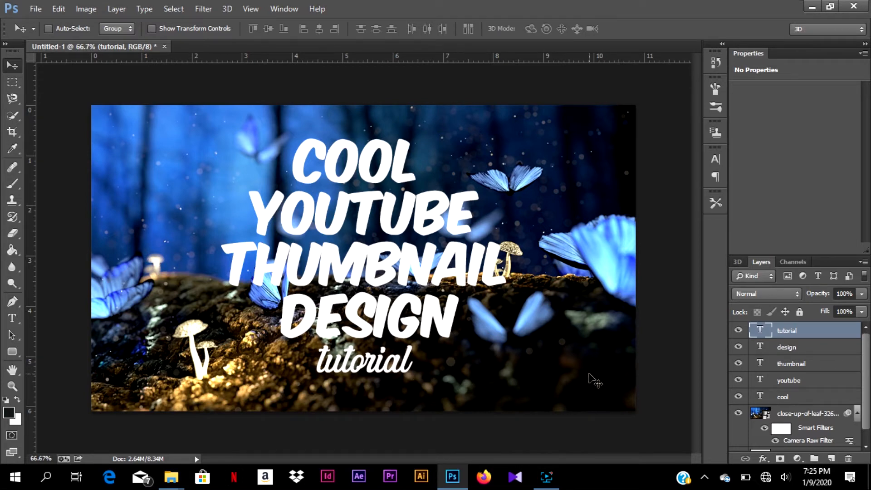
pyautogui.press('Up')
pyautogui.press('Up')
pyautogui.press('Up')
pyautogui.press('Right')
pyautogui.press('Right')
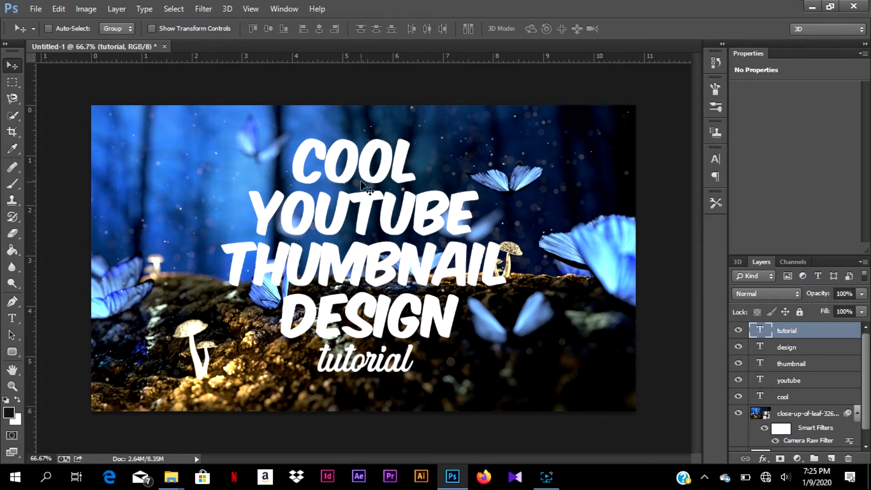
# Step: Nudge the "cool" text to the right so it is centered above "youtube"
pyautogui.rightClick(371, 171)
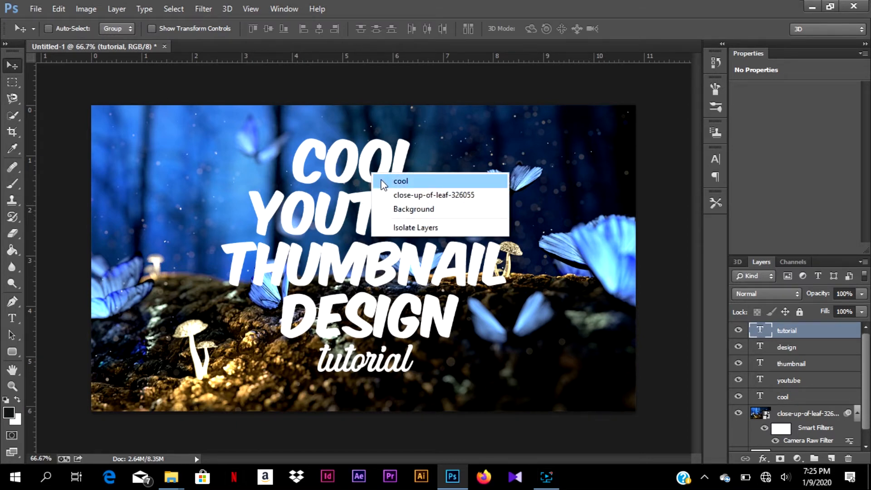
pyautogui.click(385, 178)
pyautogui.press('Right')
pyautogui.press('Right')
pyautogui.press('Right')
pyautogui.press('Right')
pyautogui.press('Right')
pyautogui.press('Right')
pyautogui.press('Right')
pyautogui.press('Right')
pyautogui.press('Right')
pyautogui.press('Right')
pyautogui.press('Right')
pyautogui.press('Right')
pyautogui.press('Right')
pyautogui.press('Right')
pyautogui.press('Right')
pyautogui.press('Right')
pyautogui.press('Right')
pyautogui.press('Right')
pyautogui.press('Right')
pyautogui.press('Right')
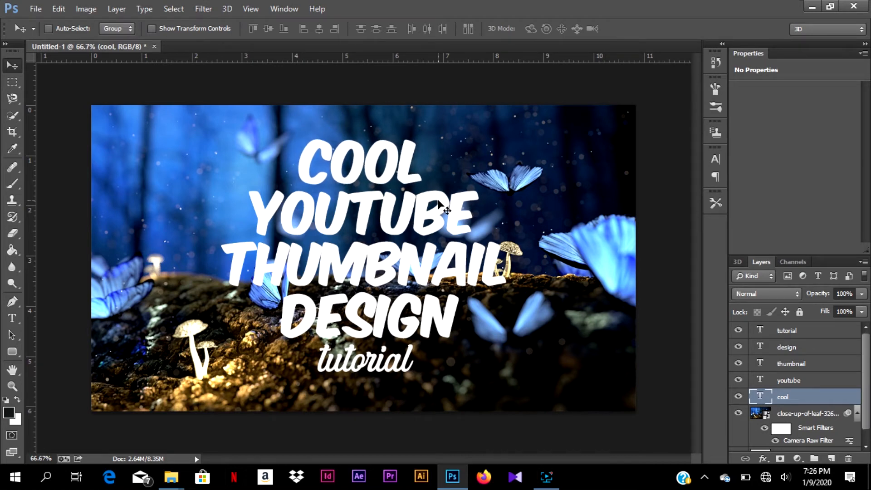
# Step: Nudge the "thumbnail" text slightly to the left to center it under "youtube"
pyautogui.rightClick(456, 274)
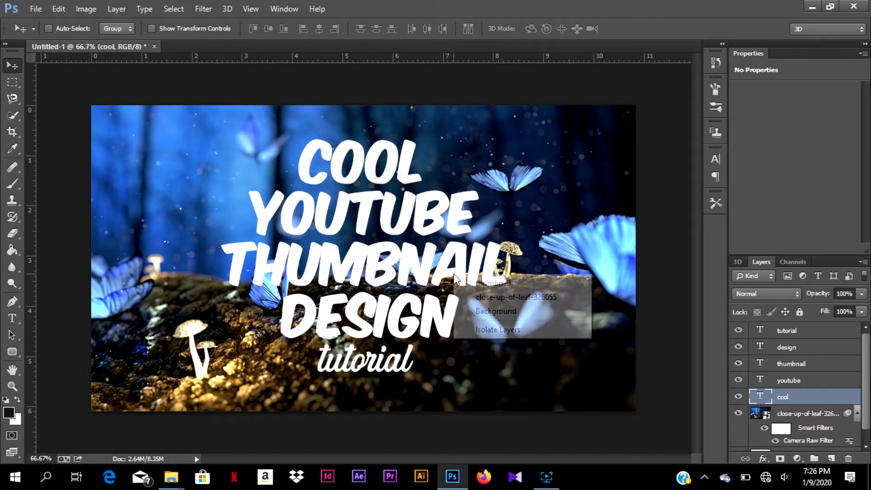
pyautogui.click(481, 283)
pyautogui.press('Left')
pyautogui.press('Left')
pyautogui.press('Left')
pyautogui.press('Left')
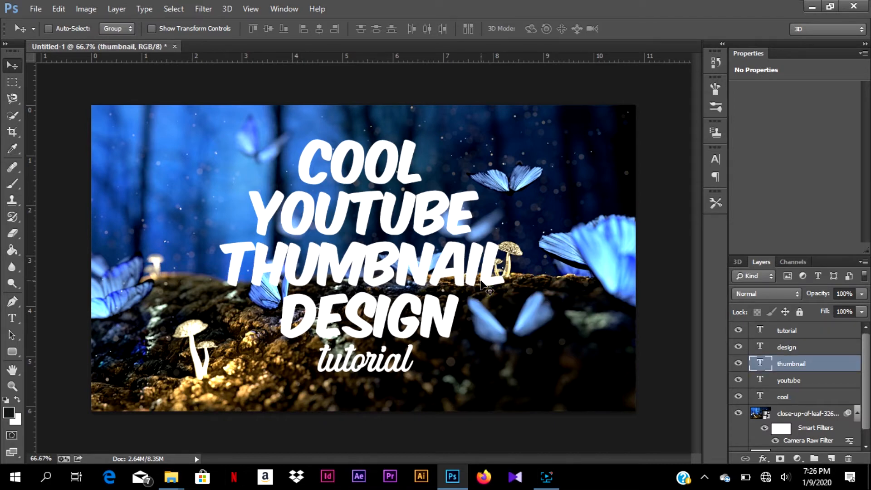
# Step: Nudge the "design" text slightly to the left to center it under "thumbnail"
pyautogui.rightClick(459, 324)
pyautogui.click(460, 326)
pyautogui.press('Left')
pyautogui.press('Left')
pyautogui.press('Left')
pyautogui.press('Left')
pyautogui.press('Left')
pyautogui.press('Left')
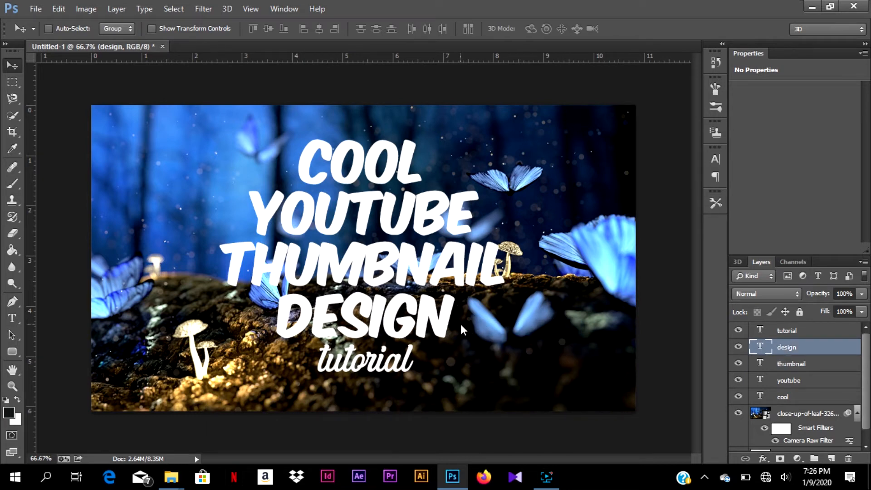
# Step: Nudge the "tutorial" text slightly to the left to center it under "design"
pyautogui.rightClick(404, 366)
pyautogui.click(414, 373)
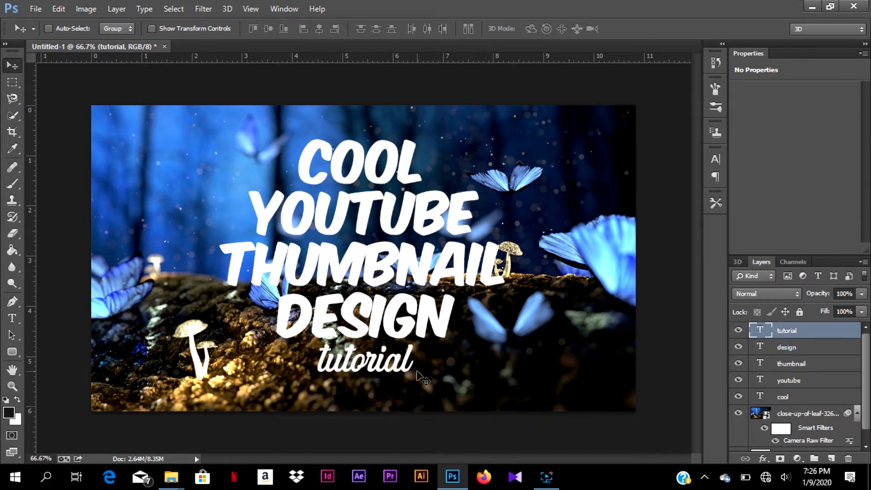
pyautogui.press('Left')
pyautogui.press('Left')
pyautogui.press('Left')
pyautogui.press('Left')
pyautogui.press('Left')
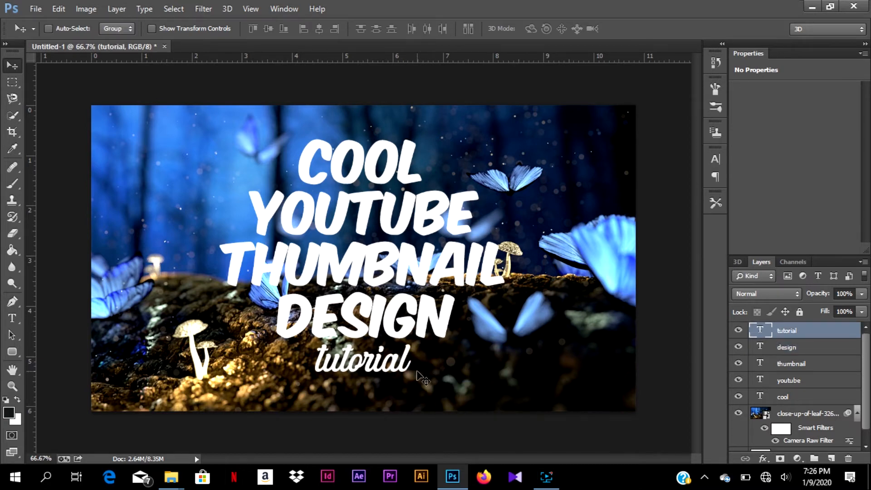
pyautogui.press('Left')
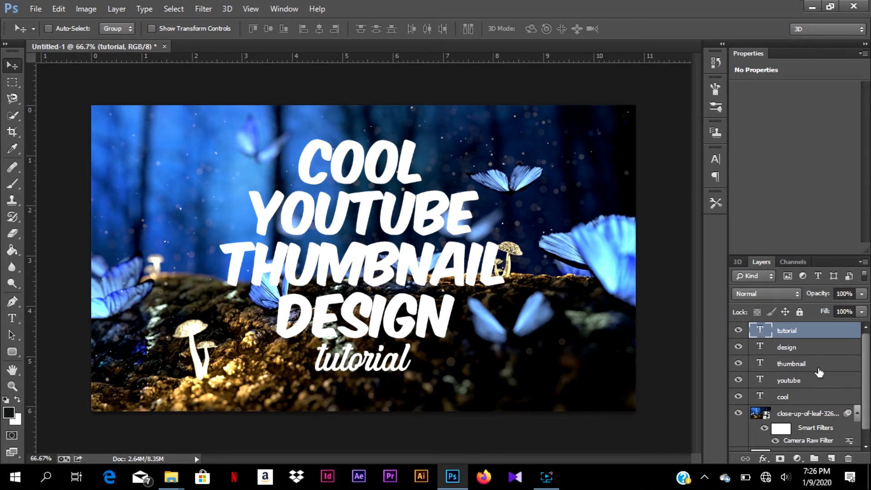
# Step: Add a black-to-white gradient overlay at 20% opacity to the "cool" text layer
pyautogui.rightClick(809, 337)
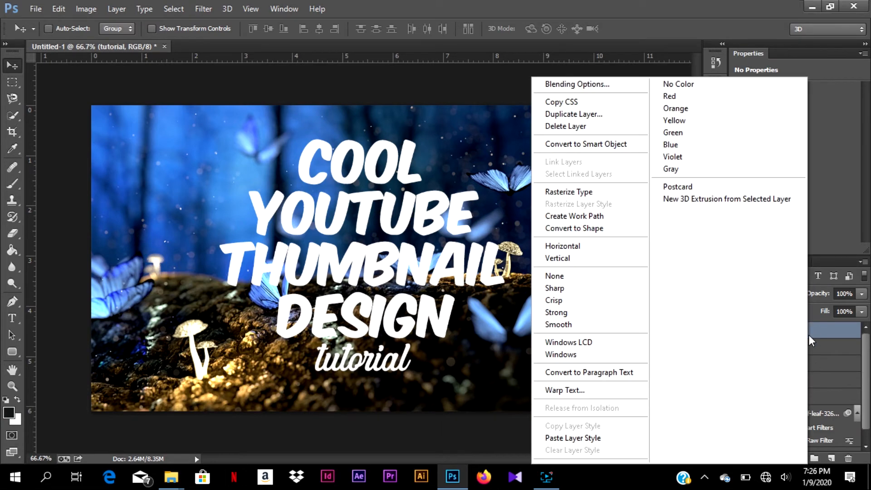
pyautogui.click(859, 349)
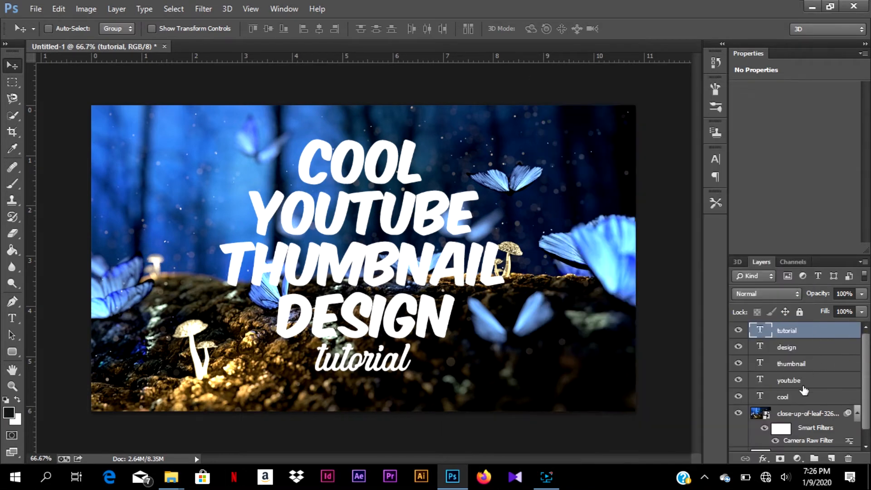
pyautogui.click(798, 402)
pyautogui.rightClick(798, 399)
pyautogui.click(634, 20)
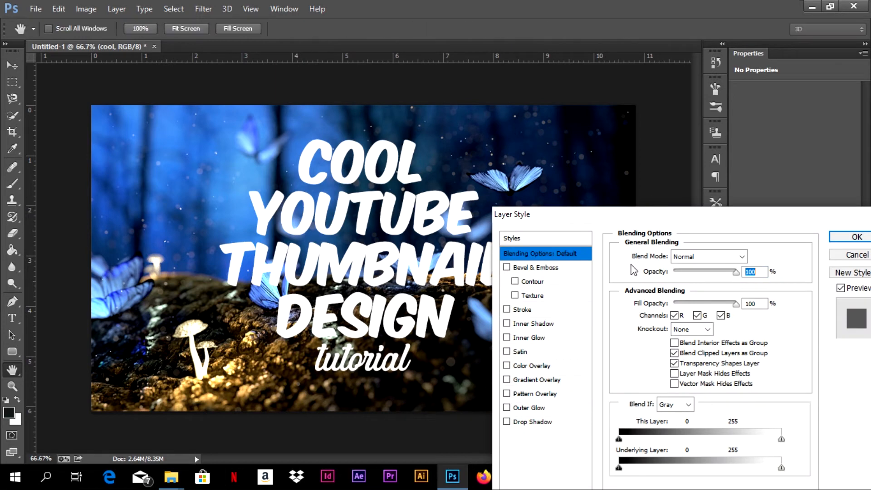
pyautogui.click(531, 380)
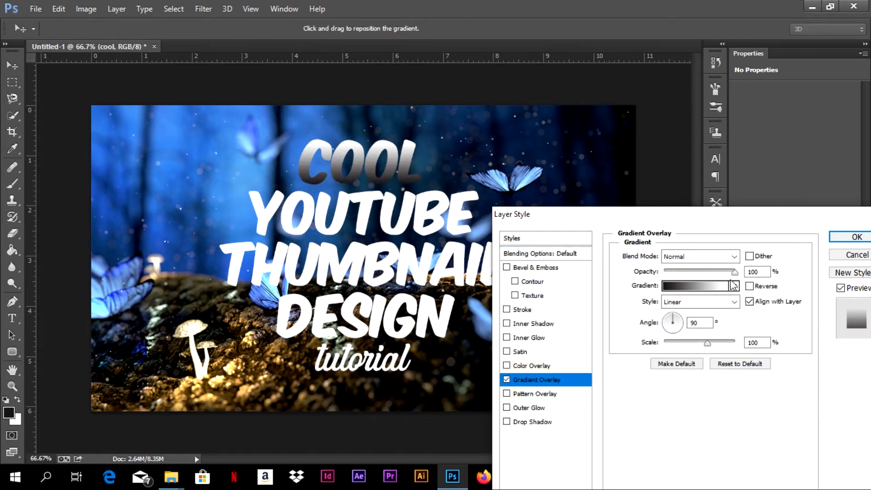
pyautogui.doubleClick(757, 271)
pyautogui.write('20')
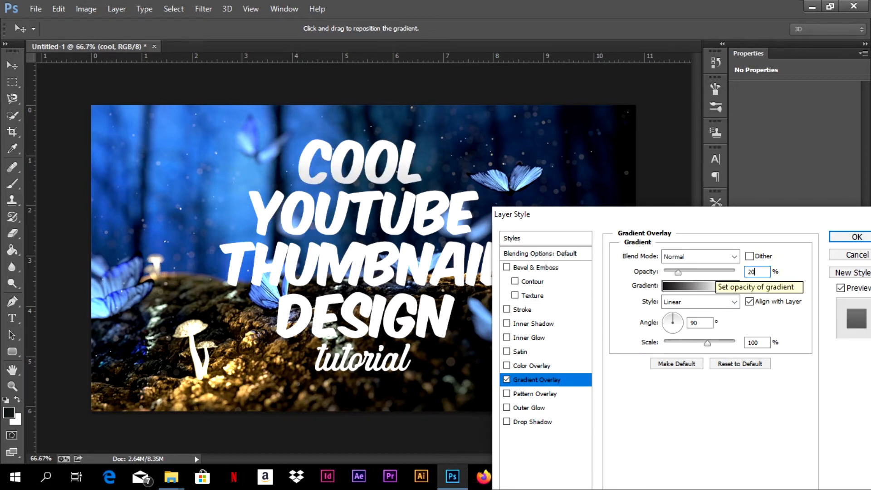
# Step: Add a 15 px stroke in dark grey #1e2121 to the "cool" text layer
pyautogui.click(554, 310)
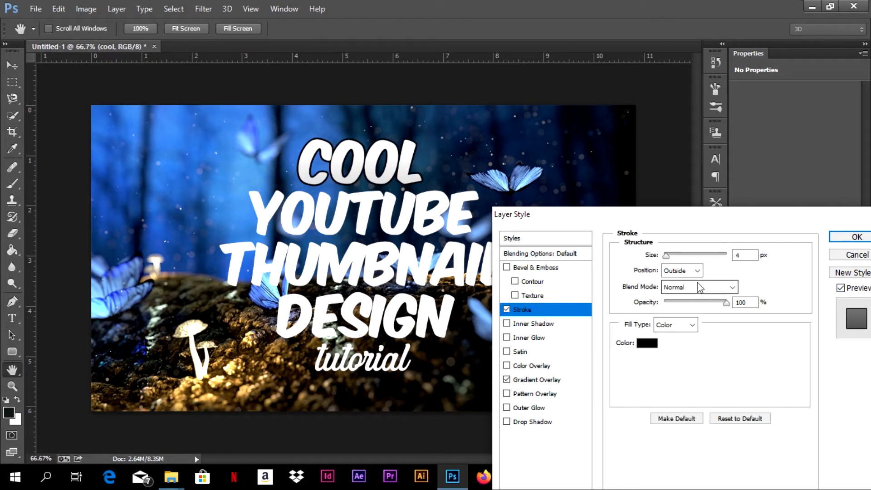
pyautogui.click(648, 343)
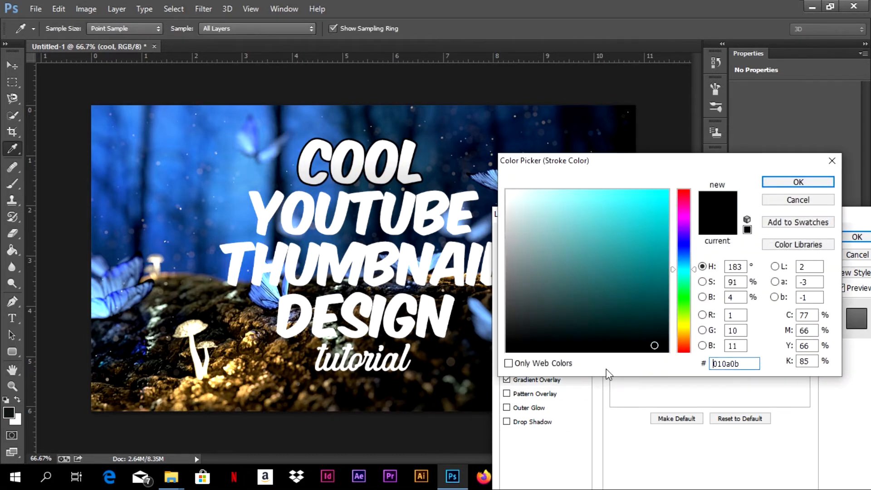
pyautogui.click(520, 330)
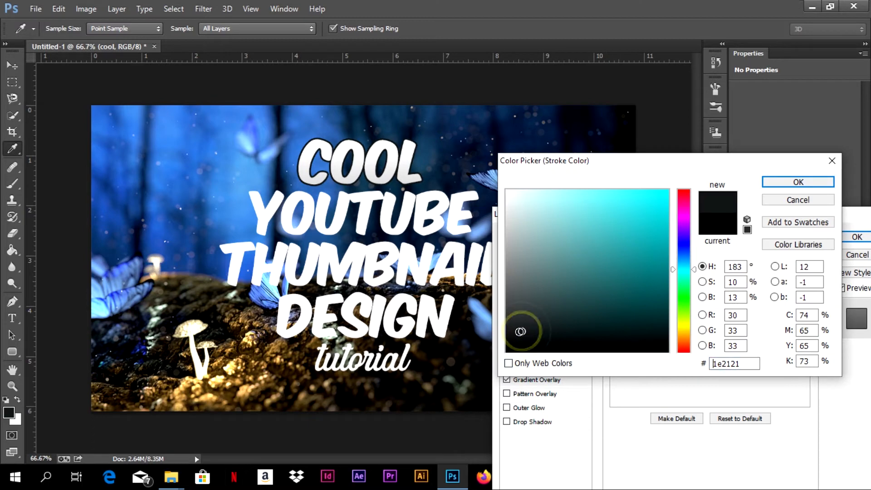
pyautogui.click(521, 329)
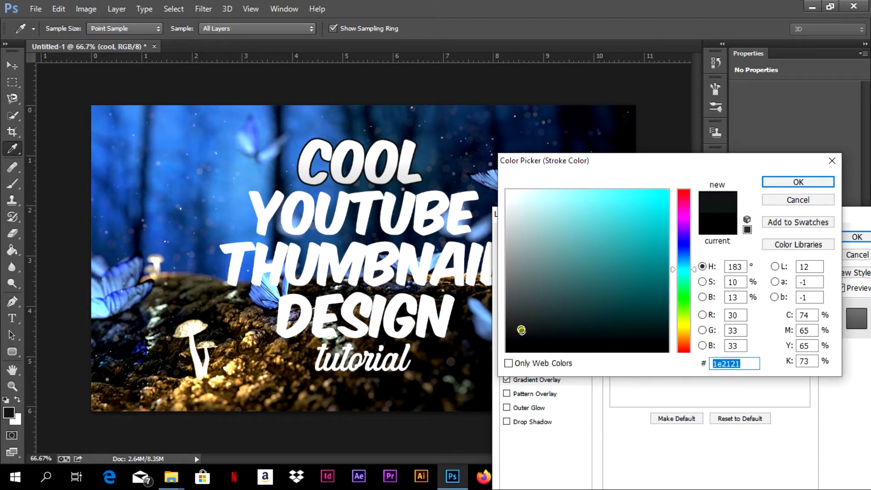
pyautogui.click(784, 185)
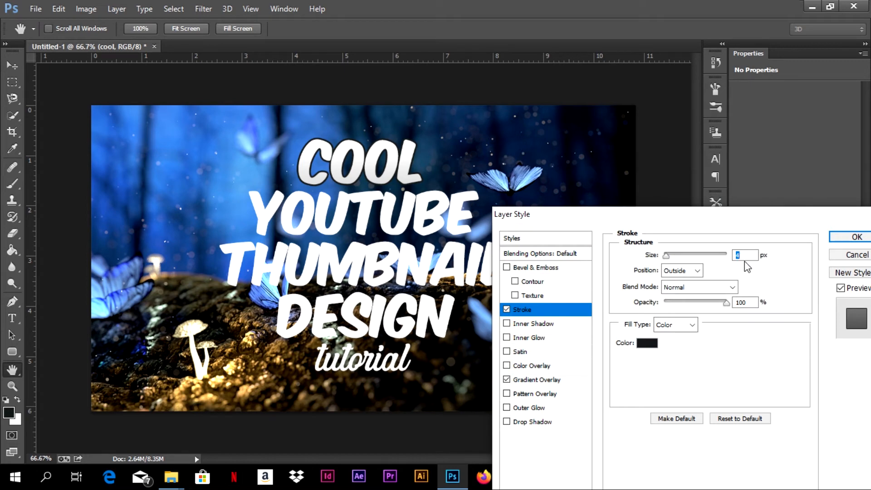
pyautogui.write('15')
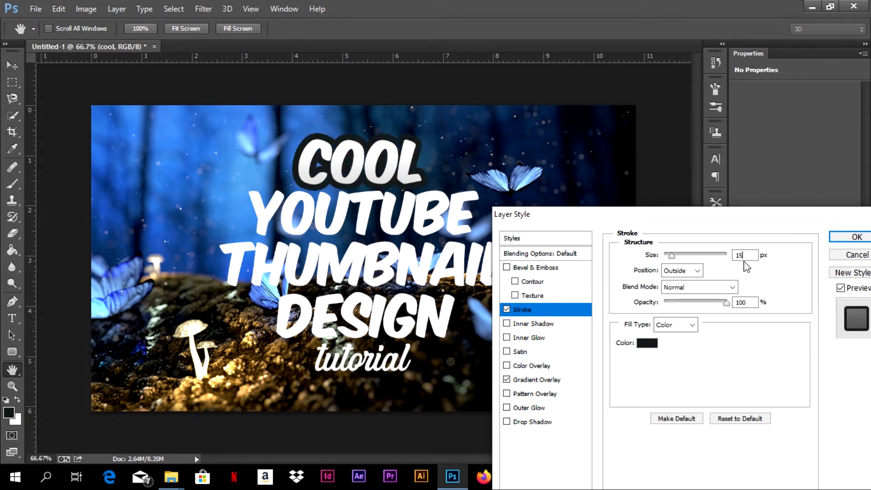
pyautogui.click(839, 236)
# Step: Copy the layer style of the "cool" text layer and paste it onto the "youtube" layer
pyautogui.rightClick(838, 398)
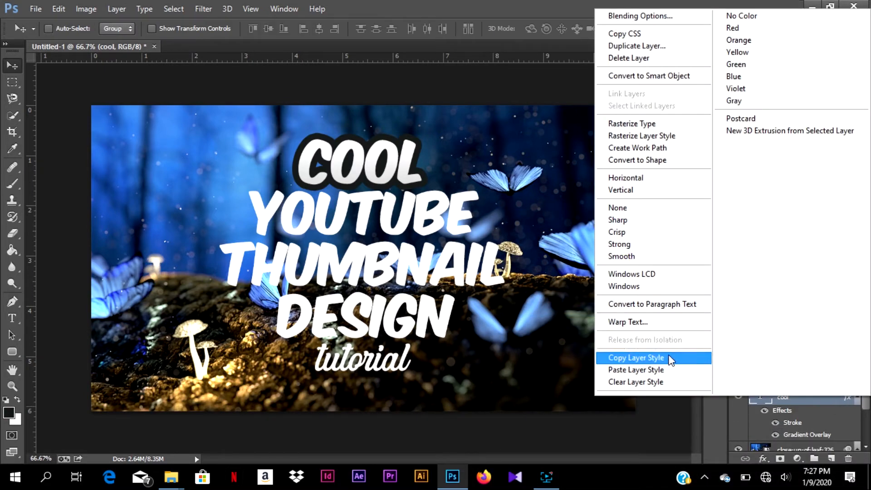
pyautogui.click(669, 358)
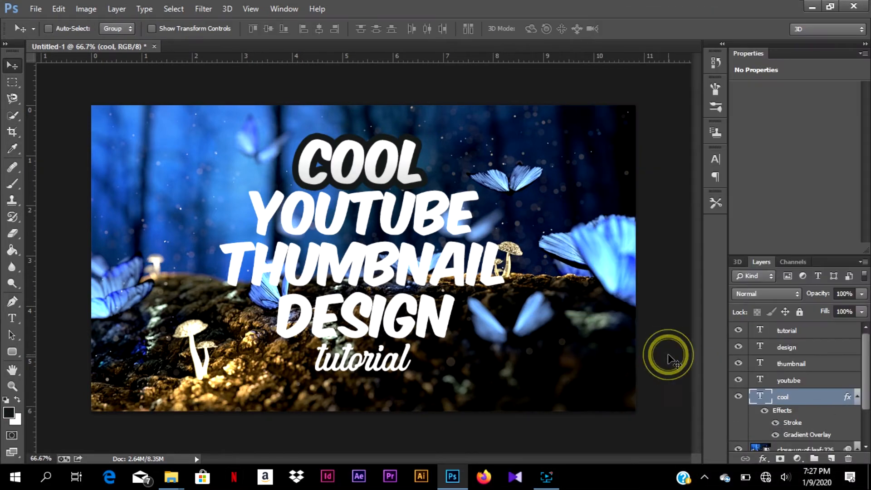
pyautogui.click(810, 380)
pyautogui.rightClick(810, 380)
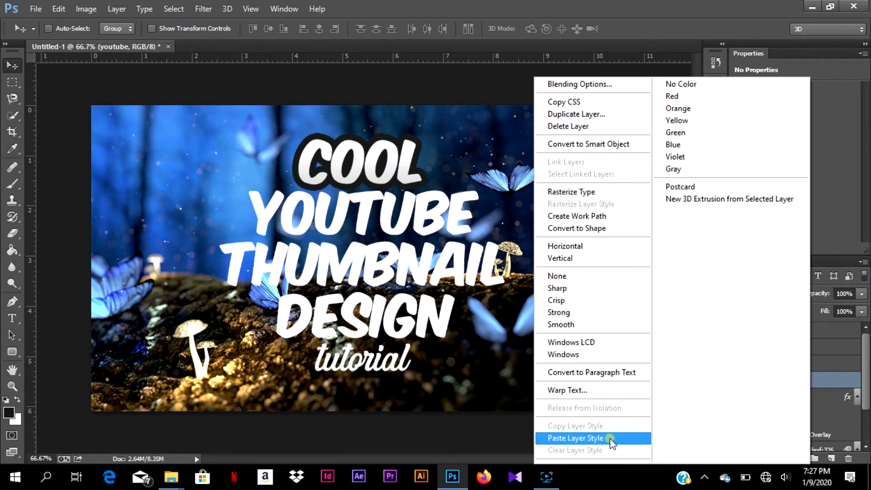
pyautogui.click(611, 439)
# Step: Paste the copied layer style onto the "thumbnail", "design" and "tutorial" text layers
pyautogui.click(812, 363)
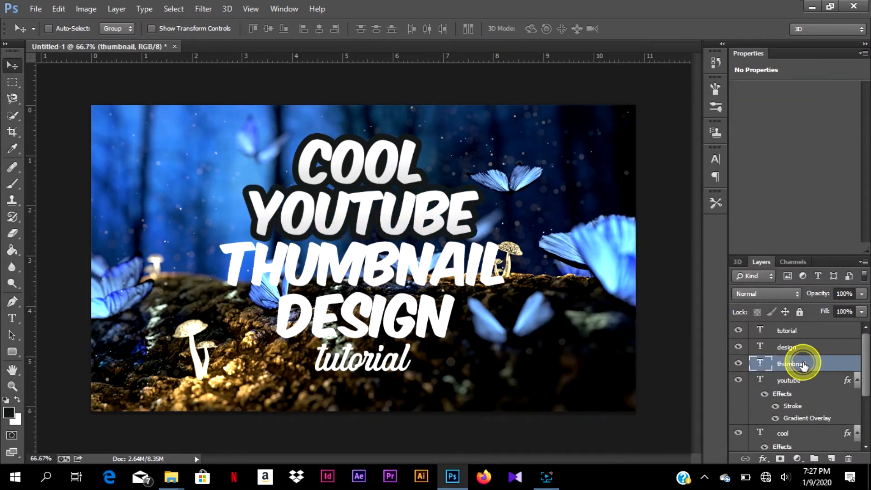
pyautogui.rightClick(812, 363)
pyautogui.click(572, 439)
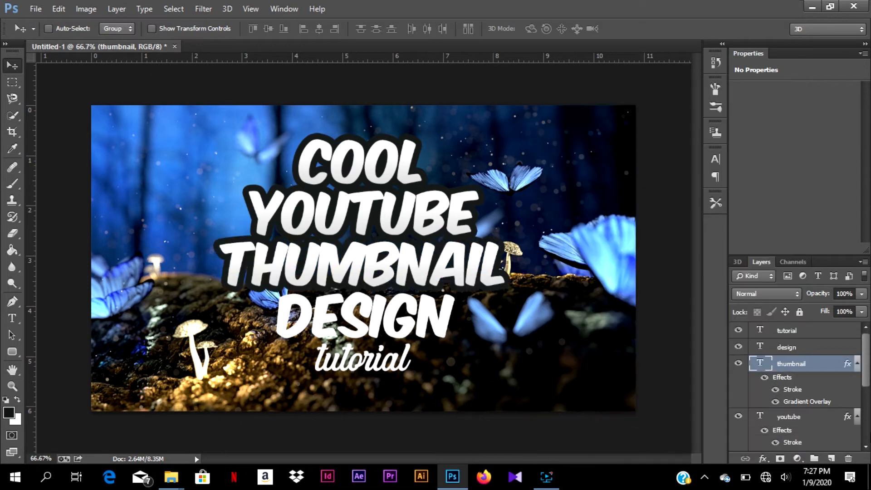
pyautogui.click(815, 347)
pyautogui.rightClick(815, 347)
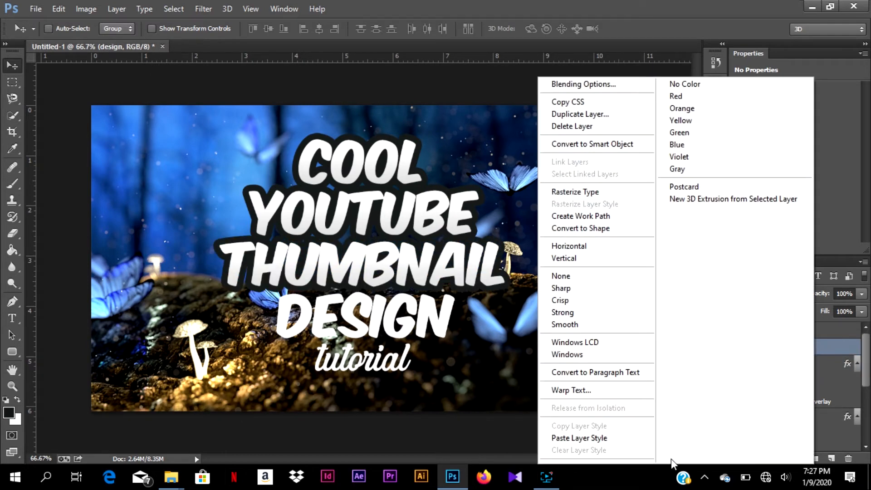
pyautogui.click(631, 439)
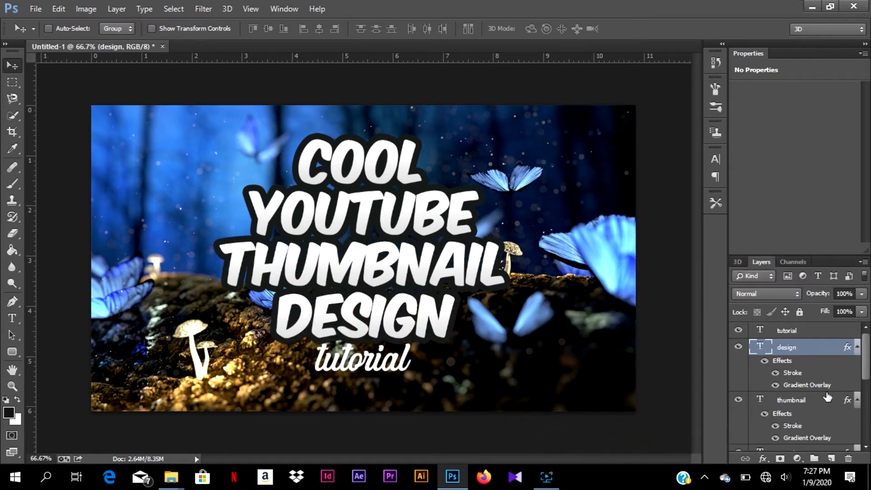
pyautogui.click(809, 334)
pyautogui.rightClick(809, 333)
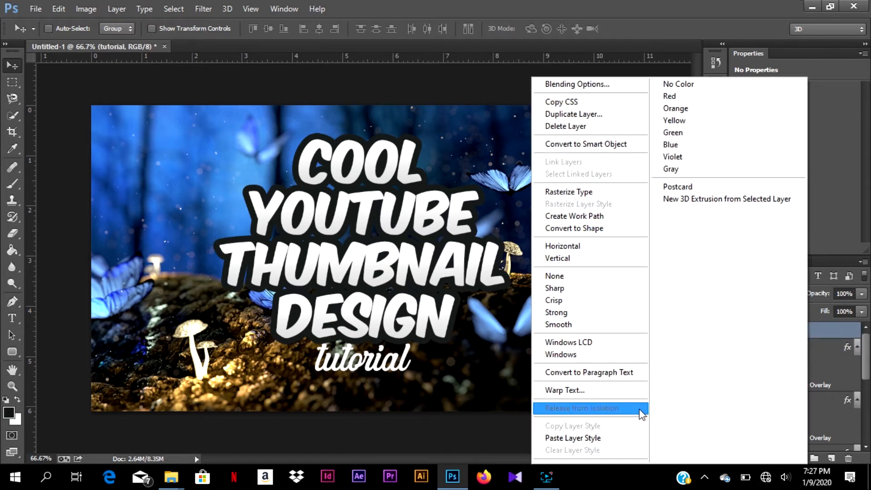
pyautogui.click(587, 439)
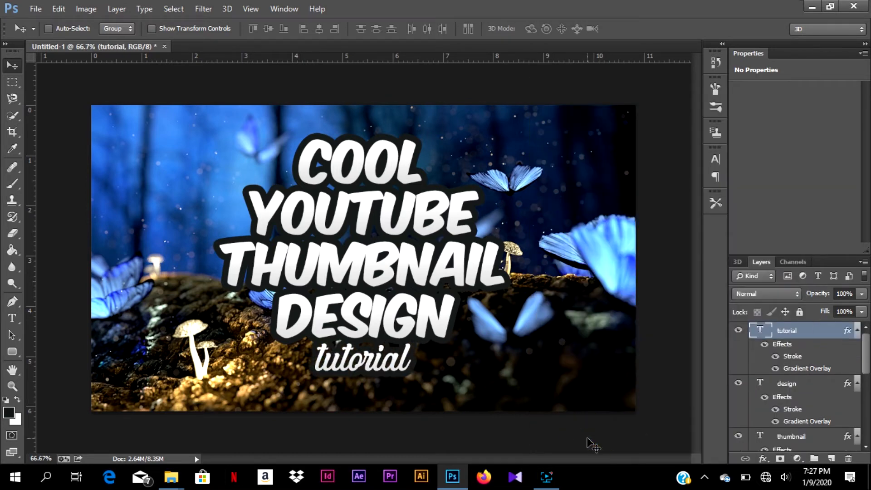
# Step: Set the stroke size of the "tutorial" text layer to 10 px
pyautogui.rightClick(796, 334)
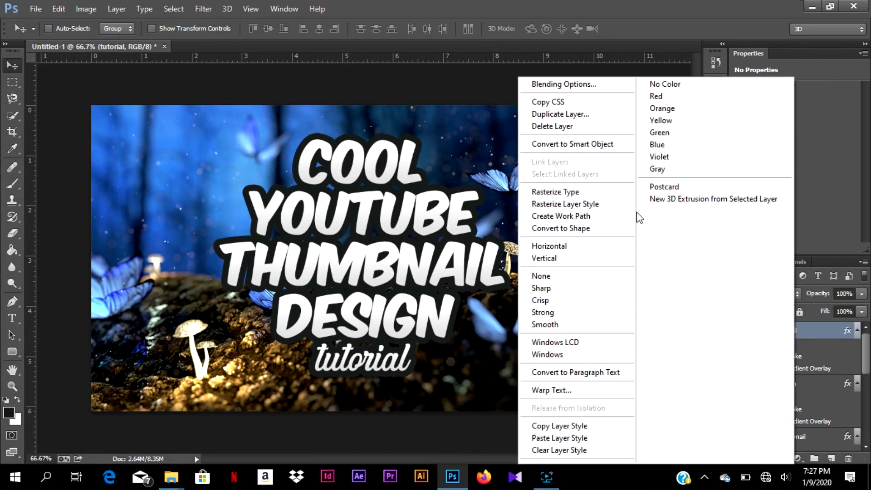
pyautogui.click(553, 86)
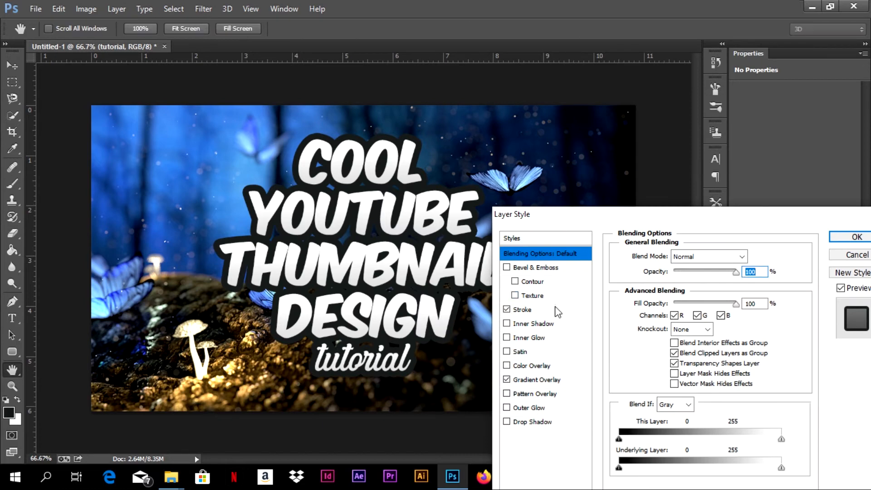
pyautogui.click(555, 312)
pyautogui.doubleClick(742, 255)
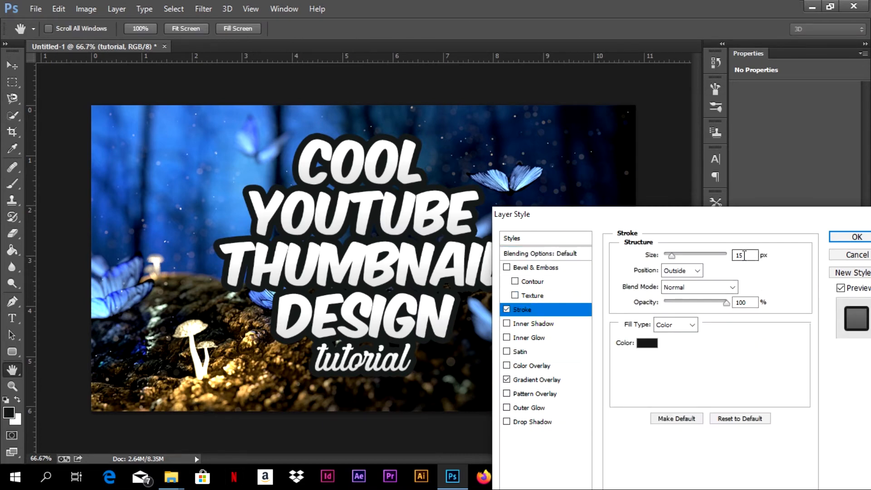
pyautogui.write('10')
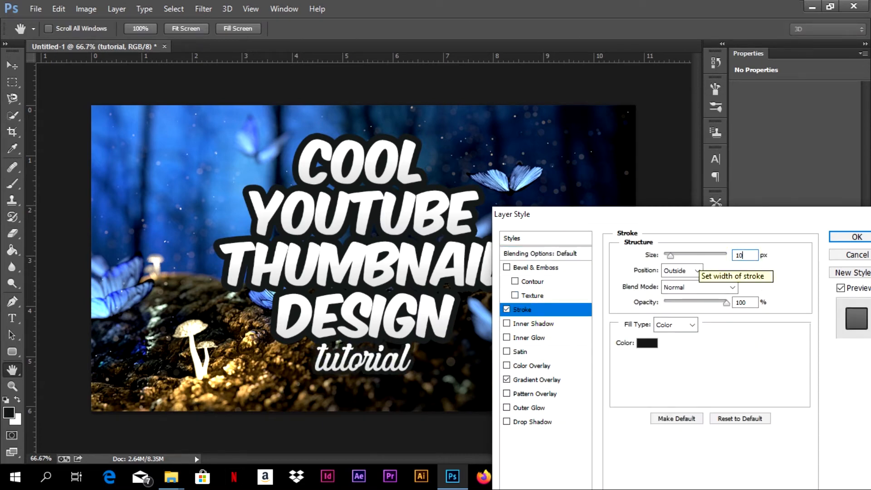
pyautogui.click(847, 239)
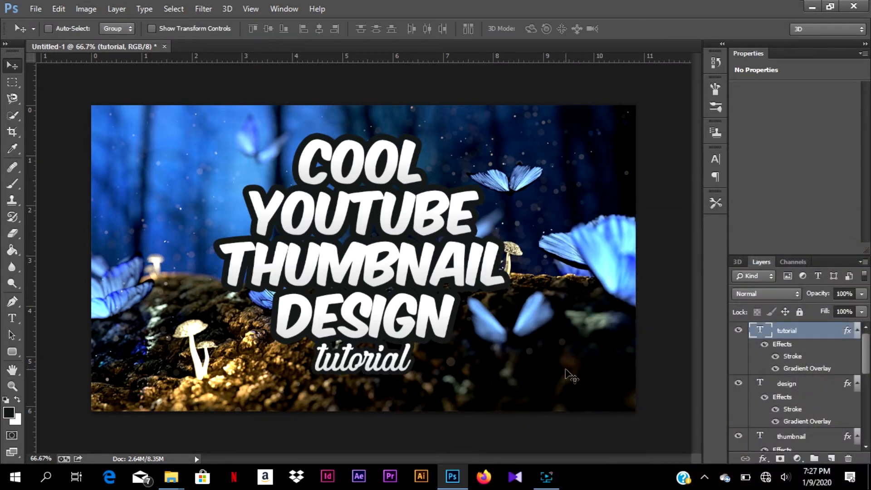
# Step: Change the gradient overlay of the "tutorial" text layer to the orange-to-yellow "Learning and Leading" preset
pyautogui.hotkey('ctrl', '+')
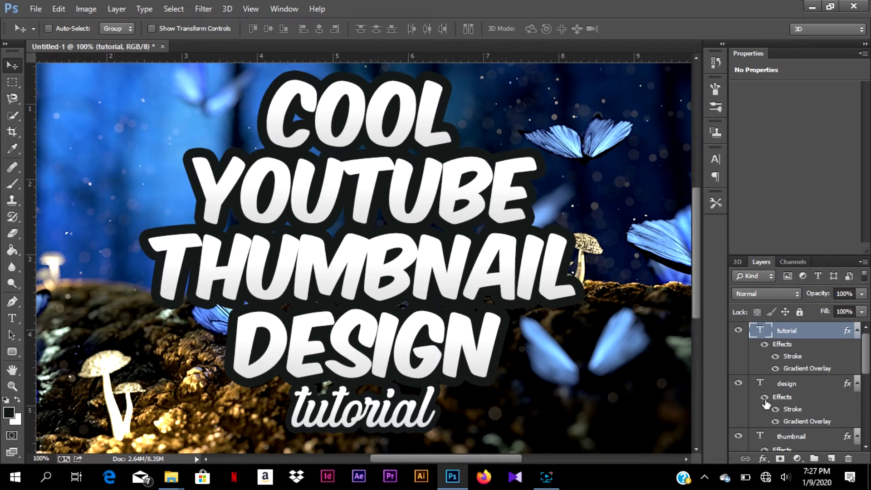
pyautogui.scroll(-3, 766, 404)
pyautogui.scroll(3, 789, 366)
pyautogui.rightClick(791, 334)
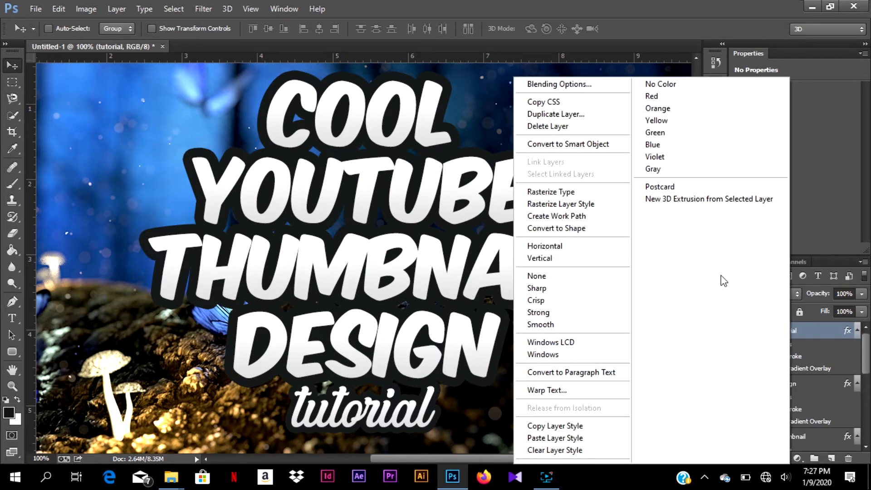
pyautogui.click(564, 85)
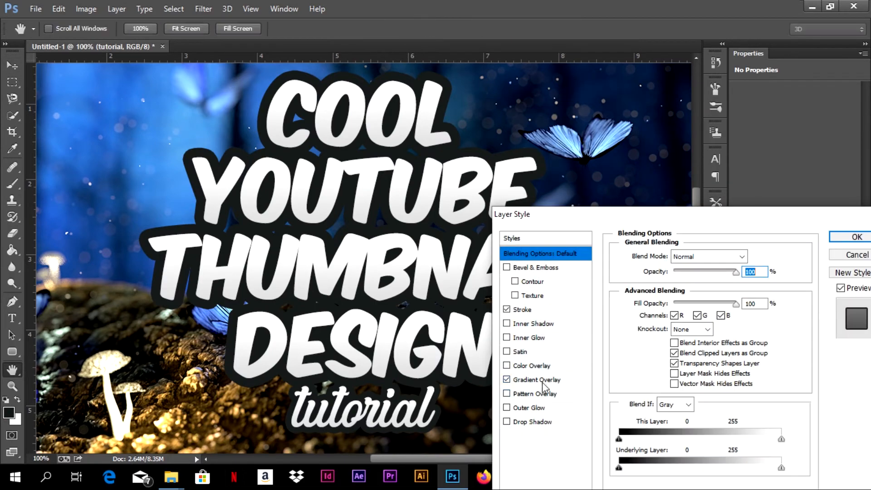
pyautogui.click(537, 380)
pyautogui.click(716, 289)
pyautogui.scroll(-8, 715, 249)
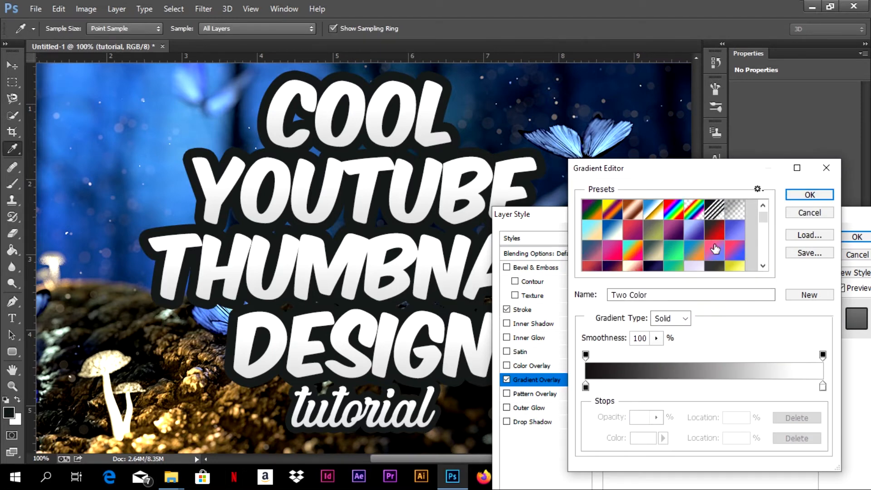
pyautogui.scroll(-2, 715, 249)
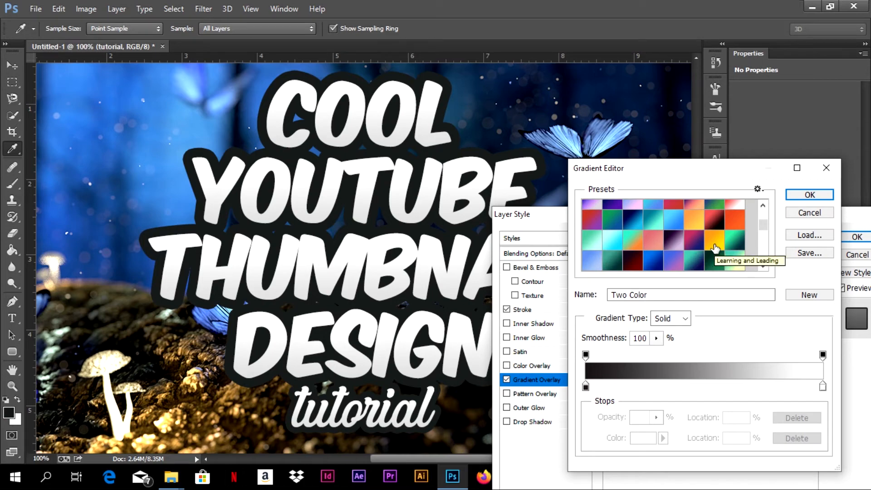
pyautogui.click(716, 247)
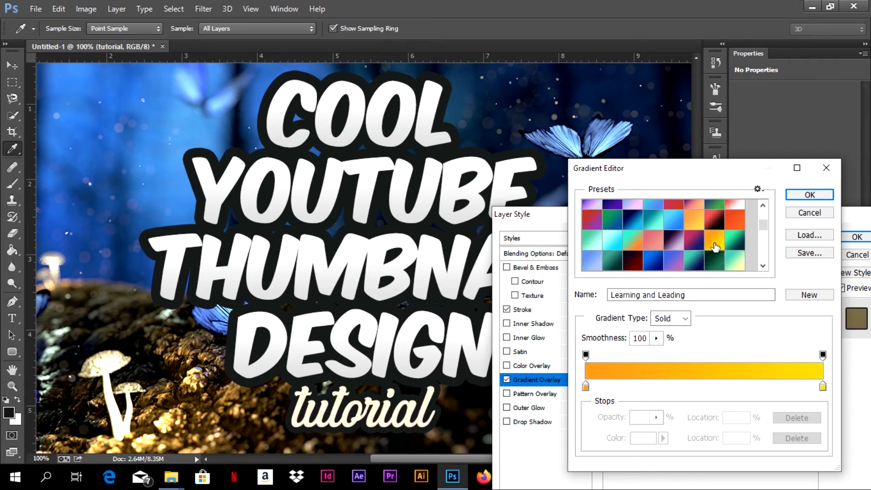
pyautogui.click(809, 195)
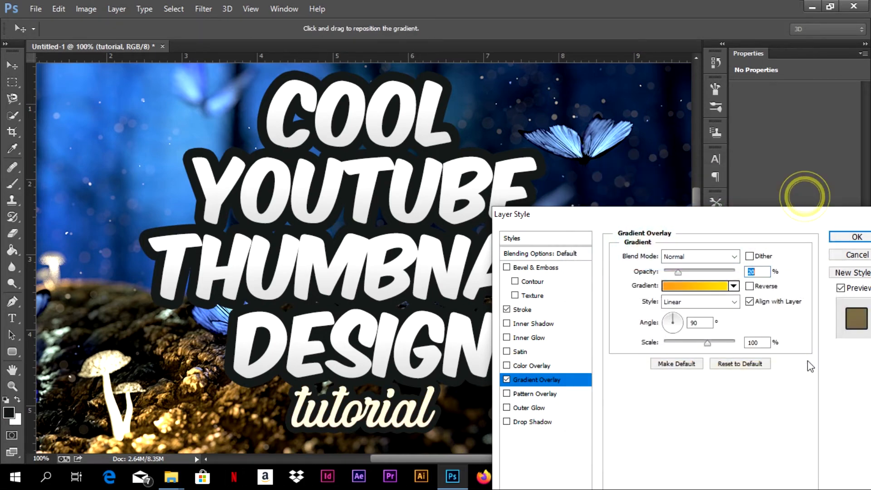
# Step: Set the "tutorial" gradient overlay's opacity to 92%, keep the gradient unreversed and apply the style
pyautogui.moveTo(710, 272); pyautogui.dragTo(730, 272)
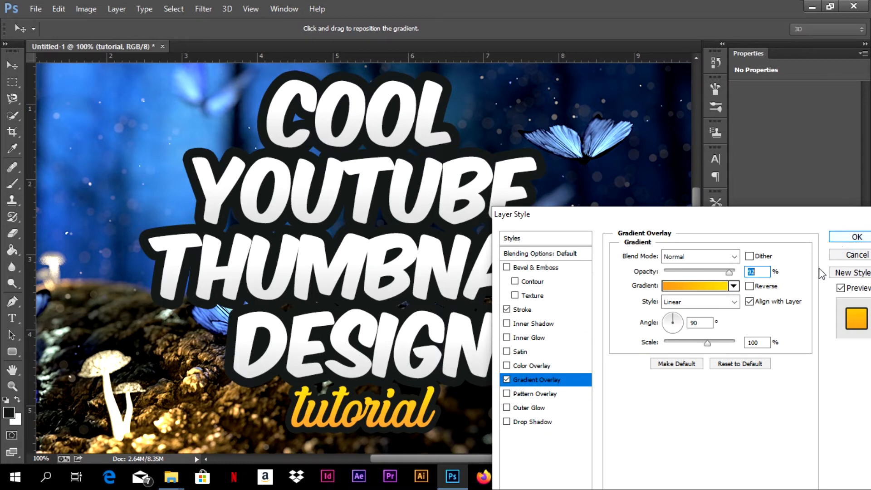
pyautogui.click(749, 287)
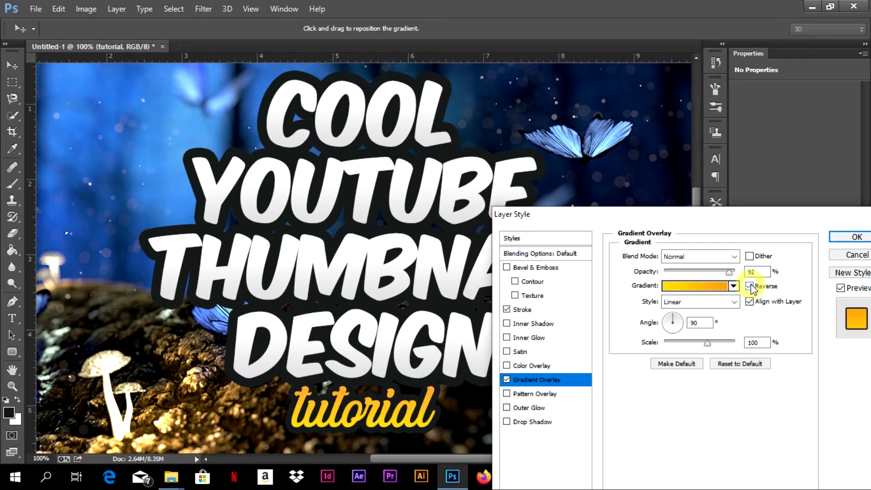
pyautogui.click(749, 286)
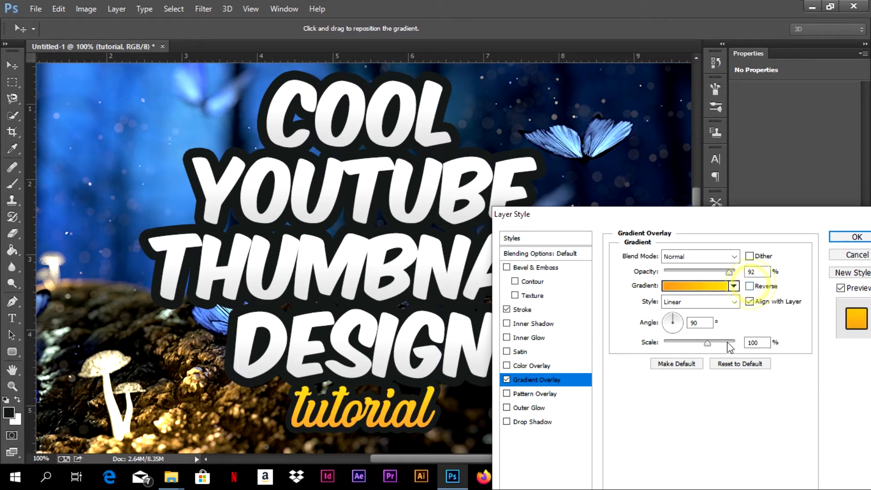
pyautogui.click(841, 239)
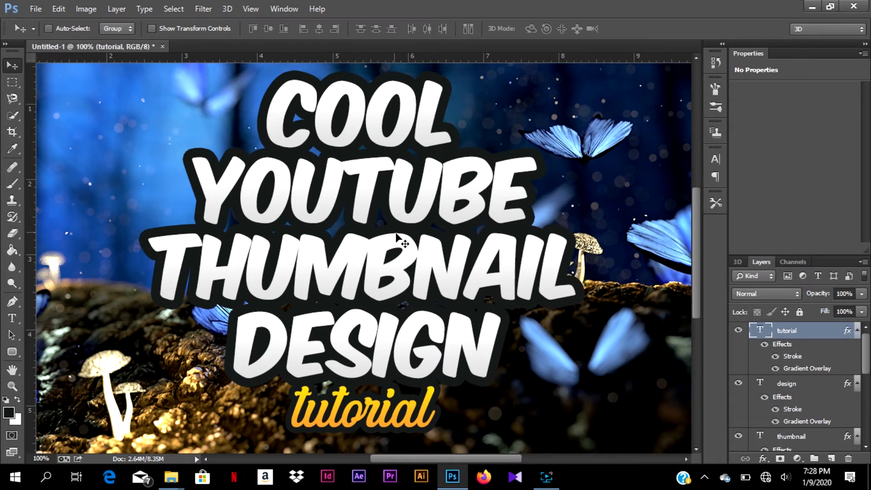
# Step: Create a new empty layer directly above the butterfly background image layer, beneath the "cool" text
pyautogui.scroll(1, 398, 238)
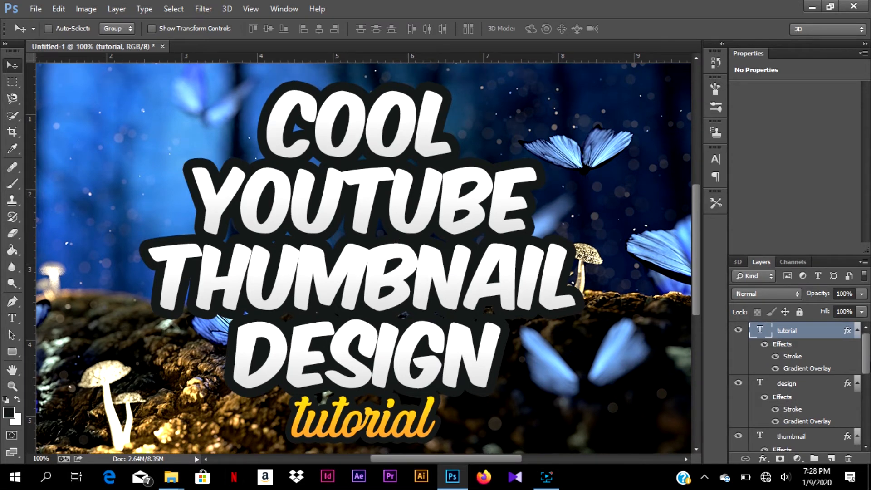
pyautogui.moveTo(867, 358); pyautogui.dragTo(867, 417)
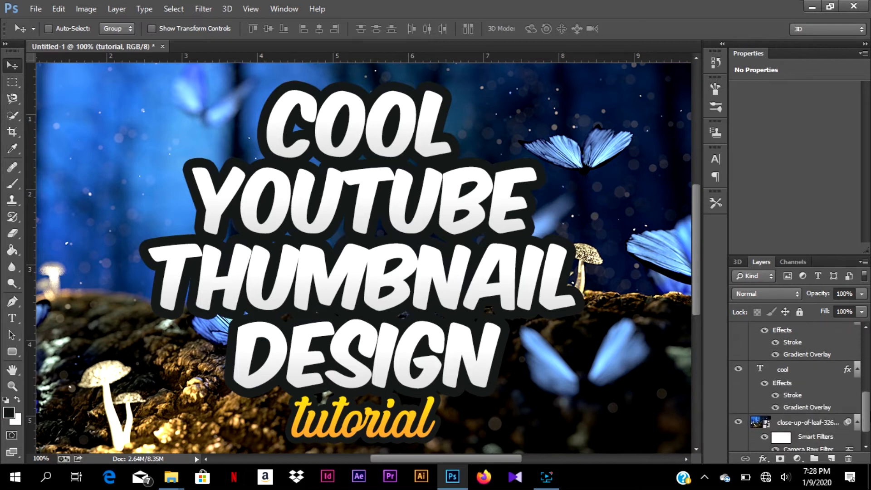
pyautogui.click(805, 422)
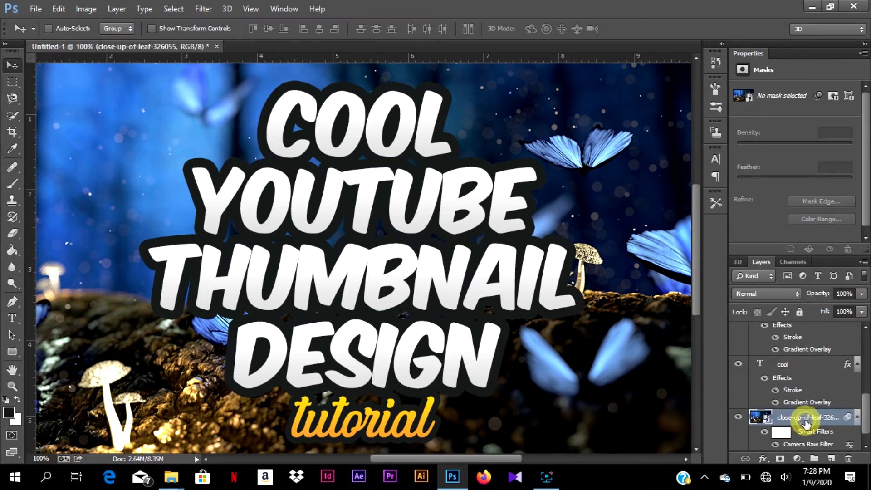
pyautogui.click(832, 460)
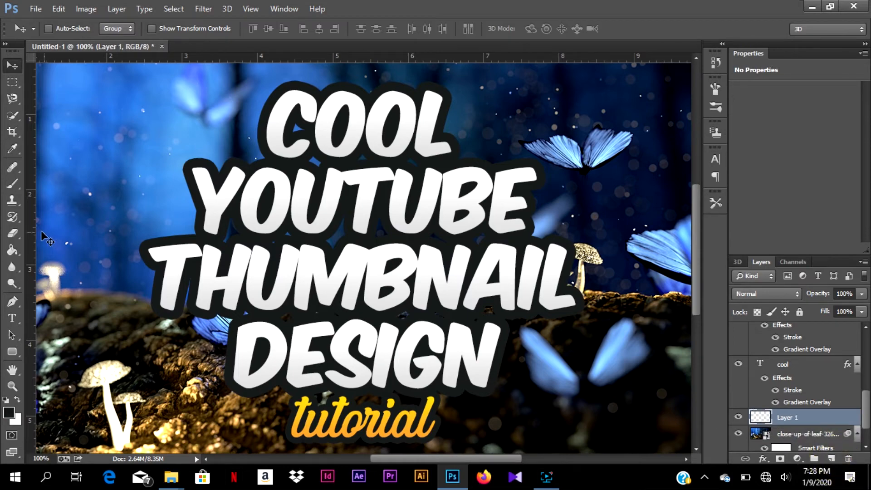
# Step: Set up the Brush tool with a hard round tip at 71 px and 100% hardness
pyautogui.click(12, 183)
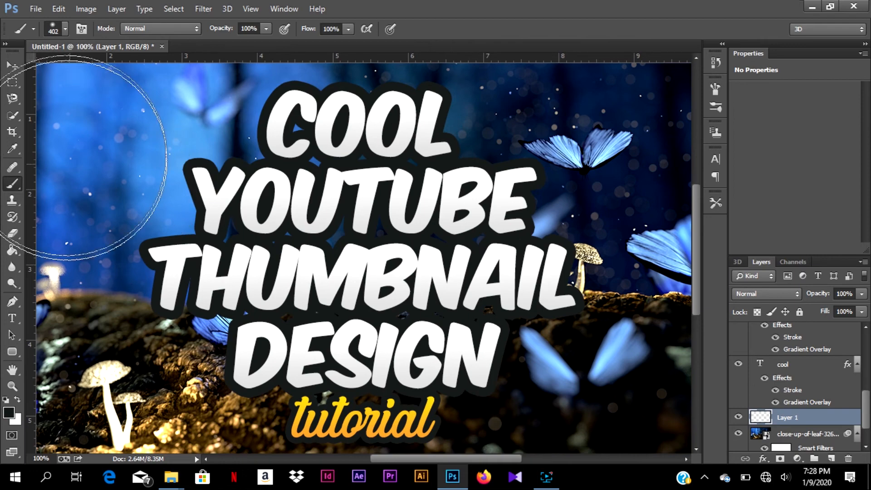
pyautogui.click(64, 29)
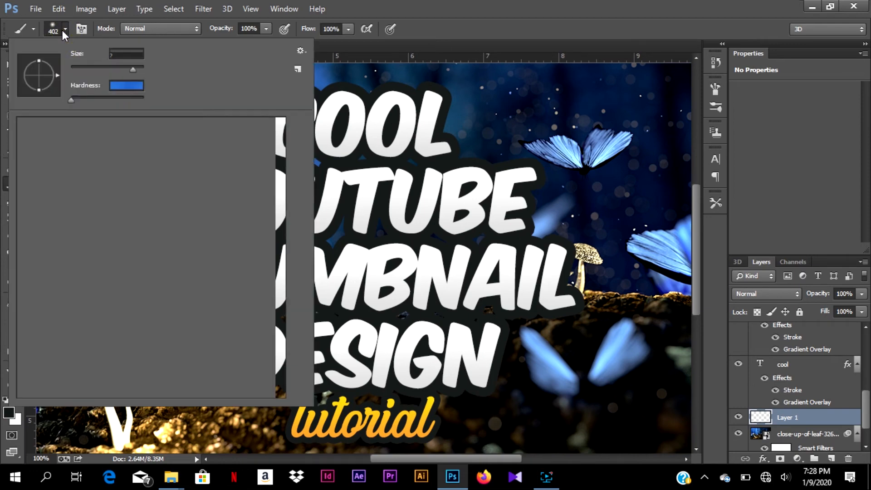
pyautogui.click(47, 127)
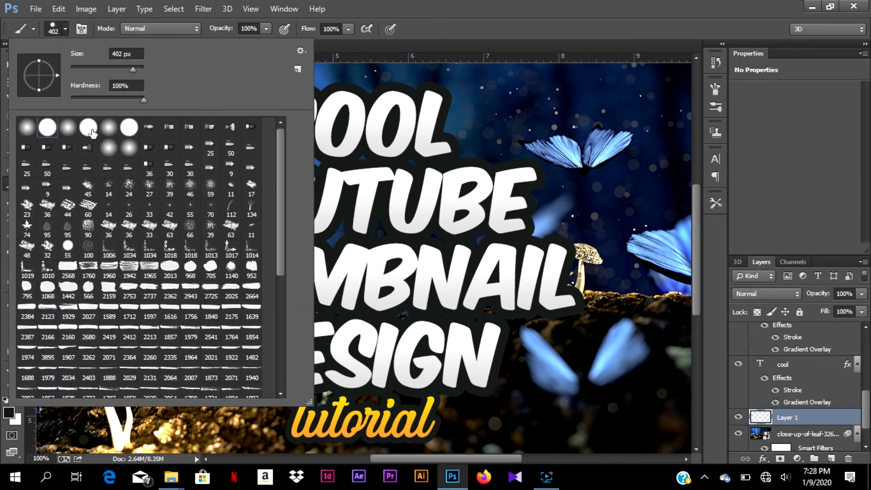
pyautogui.moveTo(119, 69); pyautogui.dragTo(112, 68)
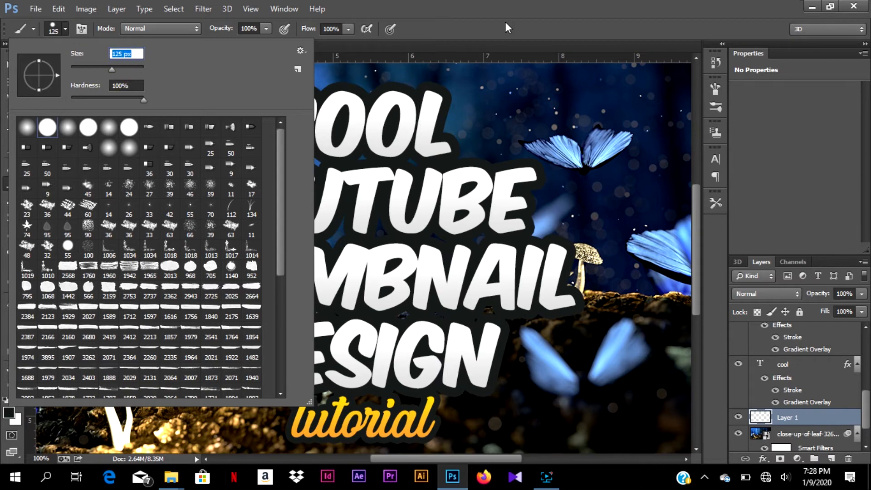
pyautogui.click(506, 22)
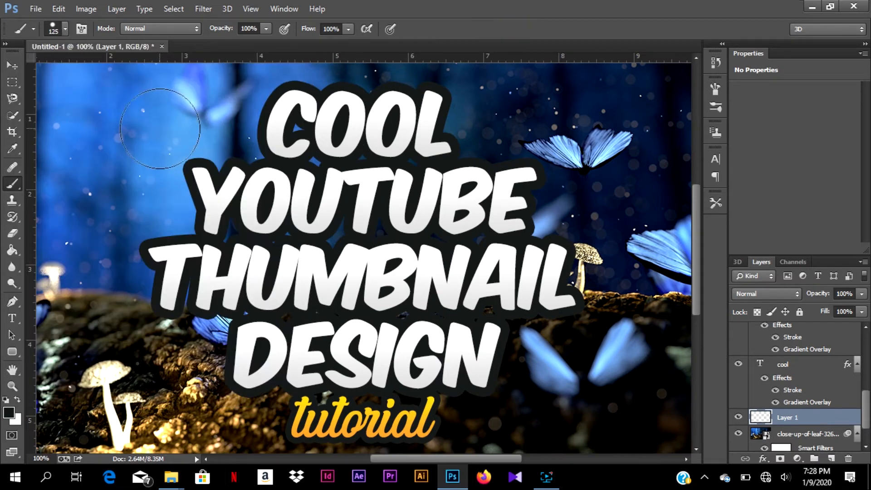
pyautogui.click(65, 30)
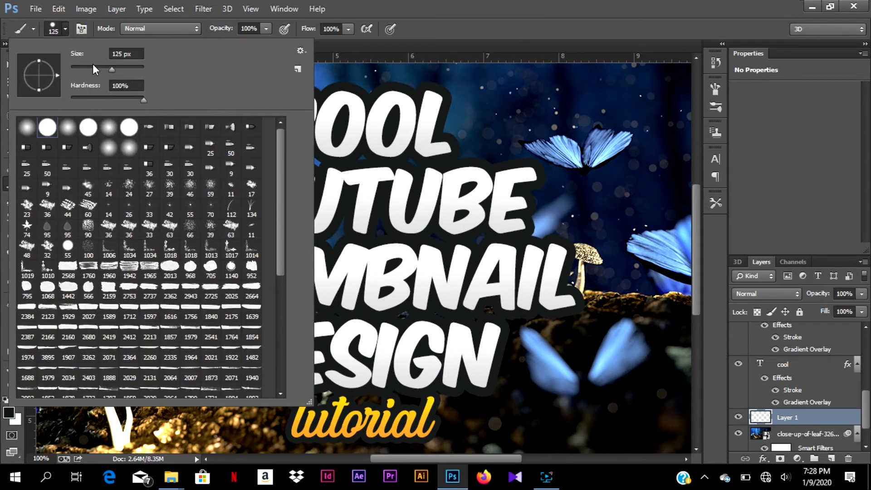
pyautogui.click(97, 67)
pyautogui.click(445, 21)
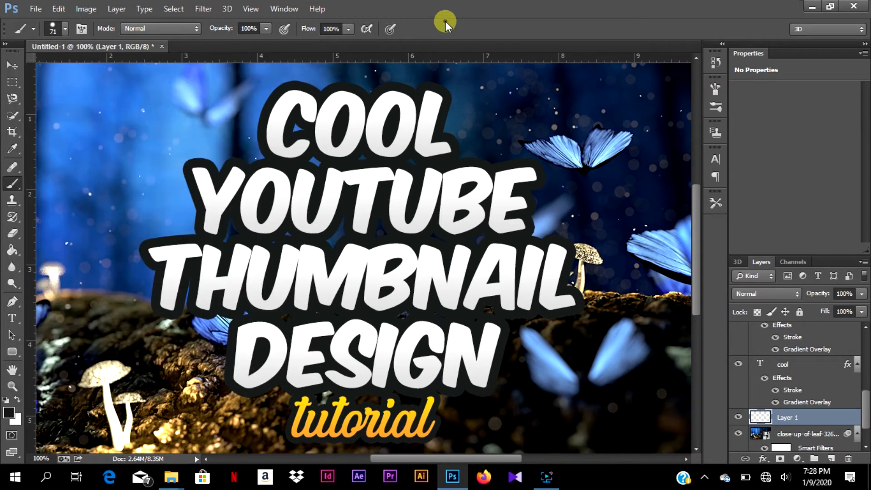
# Step: Paint over the background gaps between the title's words on the empty layer with the dark foreground color #212424
pyautogui.click(9, 416)
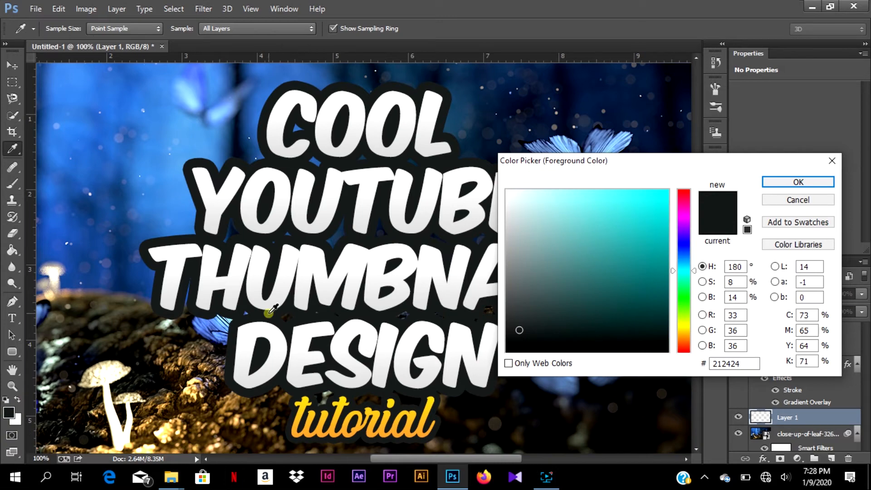
pyautogui.click(779, 183)
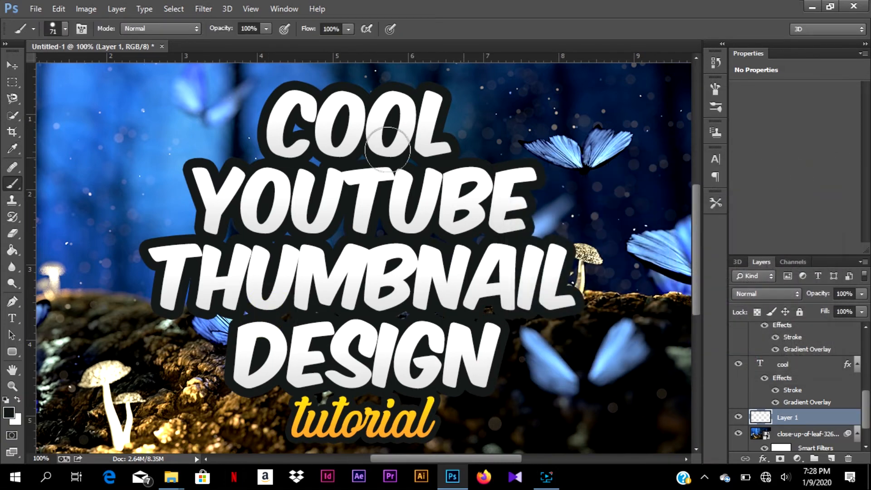
pyautogui.moveTo(373, 162)
pyautogui.mouseDown()
pyautogui.moveTo(404, 165)
pyautogui.moveTo(408, 179)
pyautogui.moveTo(387, 245)
pyautogui.moveTo(437, 234)
pyautogui.moveTo(480, 243)
pyautogui.mouseUp()
pyautogui.moveTo(363, 244)
pyautogui.mouseDown()
pyautogui.moveTo(336, 241)
pyautogui.moveTo(341, 228)
pyautogui.moveTo(290, 249)
pyautogui.moveTo(227, 240)
pyautogui.moveTo(233, 220)
pyautogui.mouseUp()
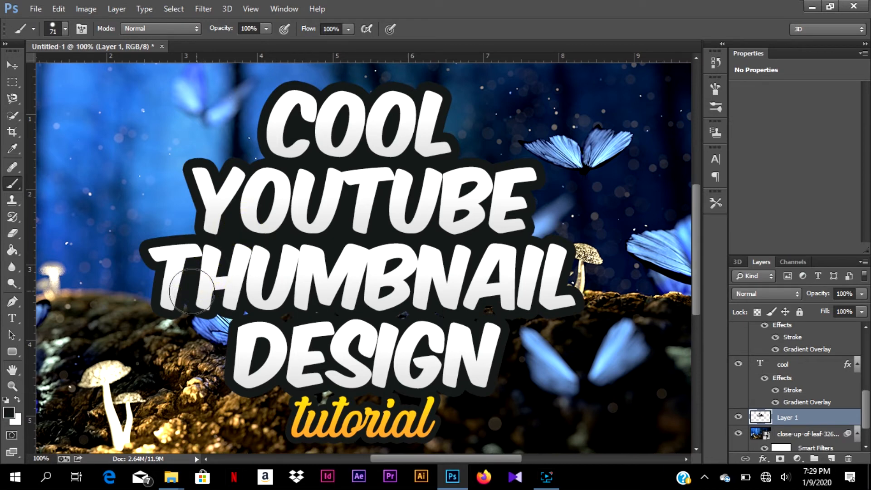
pyautogui.moveTo(249, 297); pyautogui.dragTo(262, 300)
pyautogui.moveTo(290, 314); pyautogui.dragTo(481, 314)
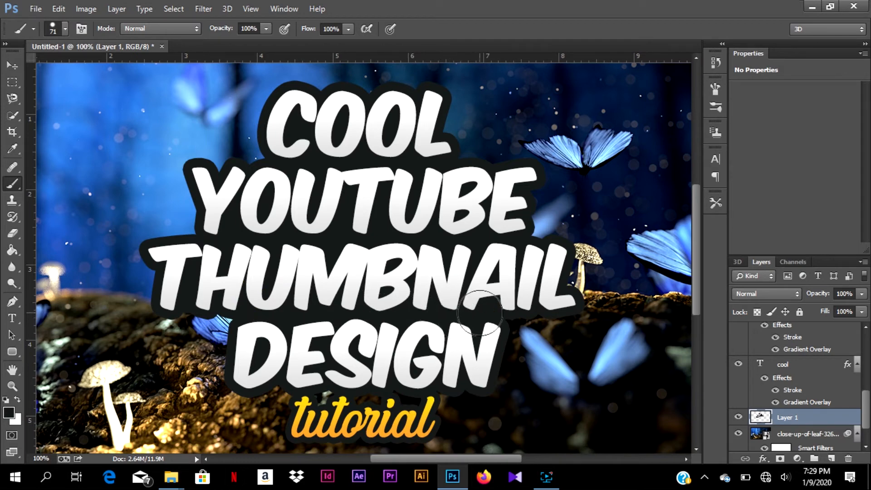
pyautogui.click(323, 392)
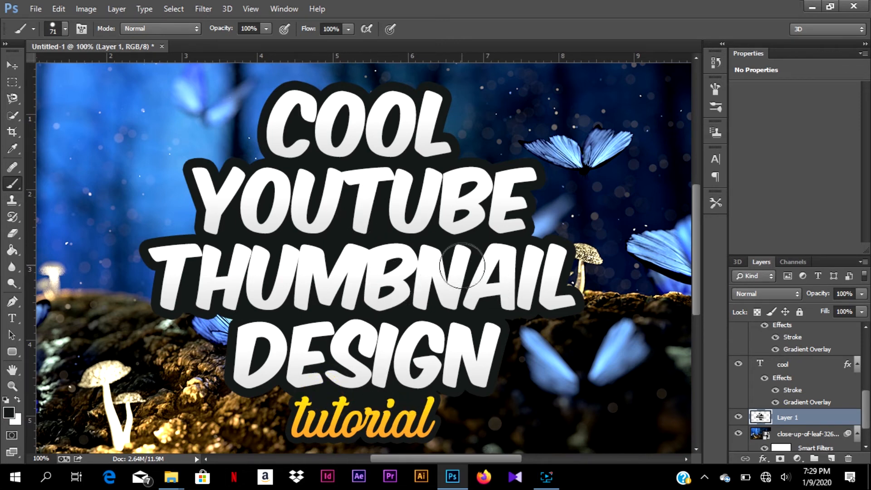
# Step: Rasterize the layer styles of the five title text layers and the painted Layer 1, and merge them into one layer
pyautogui.click(12, 66)
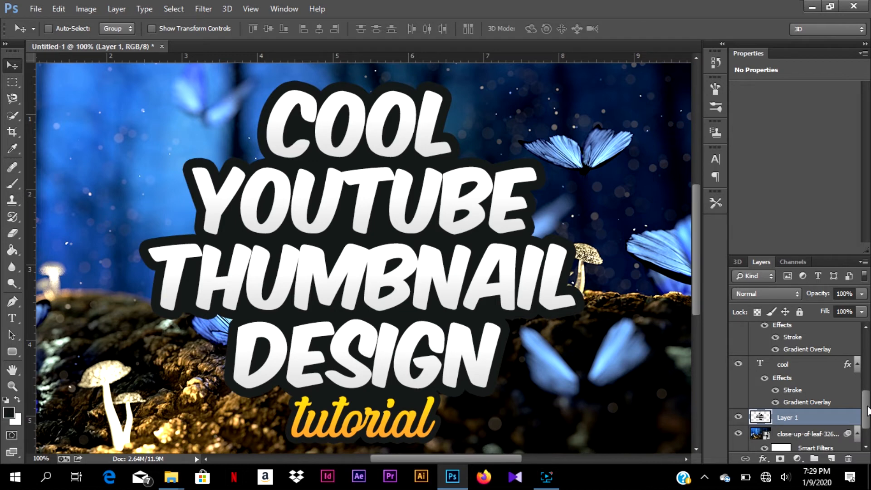
pyautogui.moveTo(867, 408); pyautogui.dragTo(867, 341)
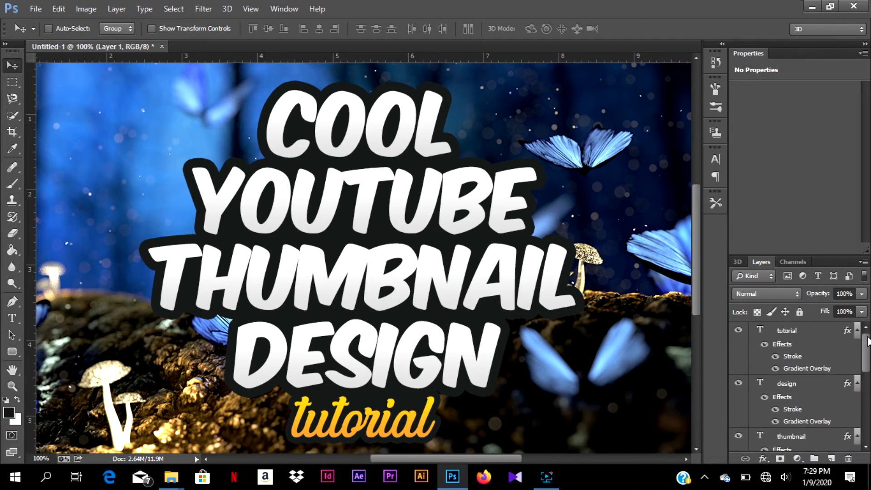
pyautogui.click(802, 334)
pyautogui.keyDown('shift'); pyautogui.click(799, 383); pyautogui.keyUp('shift')
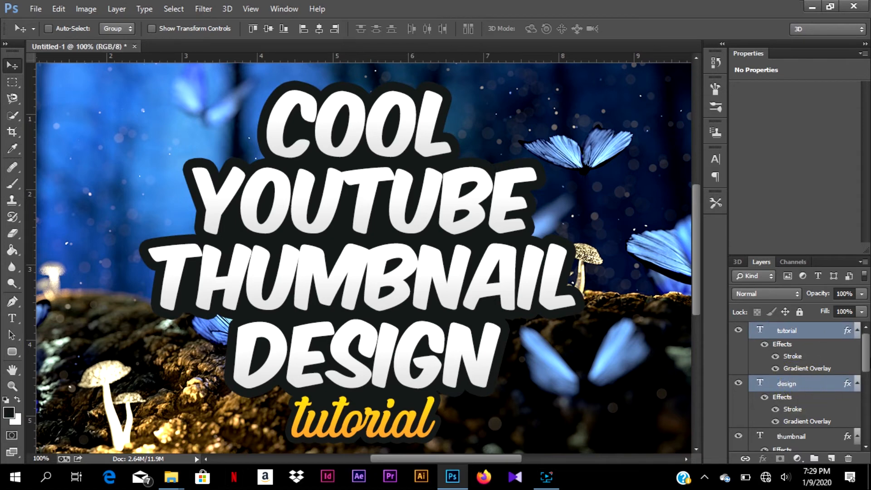
pyautogui.moveTo(866, 360); pyautogui.dragTo(867, 378)
pyautogui.keyDown('shift'); pyautogui.click(826, 374); pyautogui.keyUp('shift')
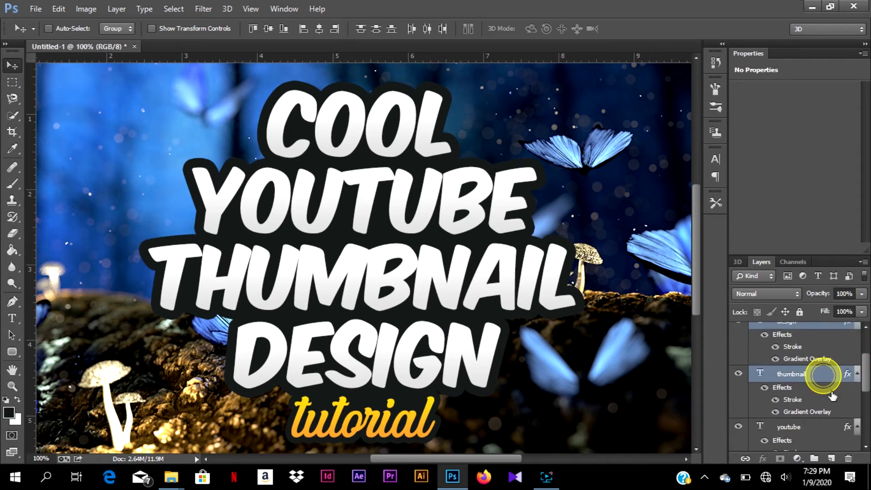
pyautogui.scroll(-3, 850, 389)
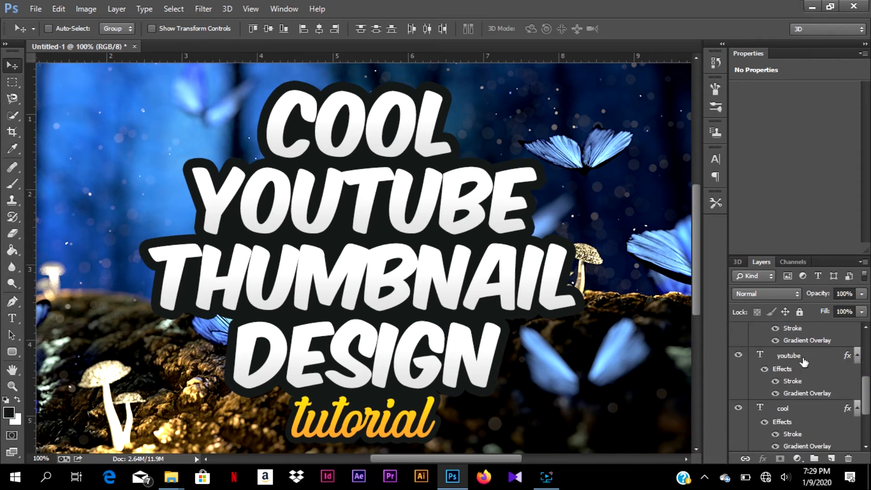
pyautogui.keyDown('shift'); pyautogui.click(798, 358); pyautogui.keyUp('shift')
pyautogui.keyDown('shift'); pyautogui.click(789, 409); pyautogui.keyUp('shift')
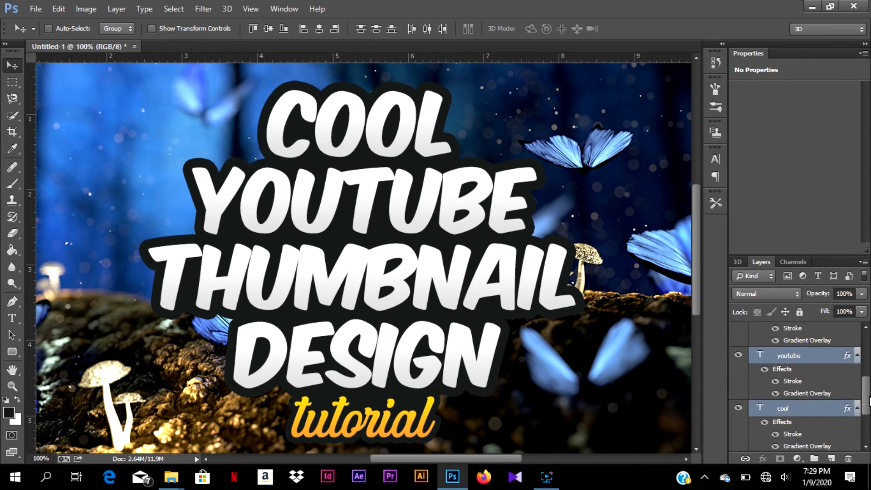
pyautogui.moveTo(868, 398); pyautogui.dragTo(868, 416)
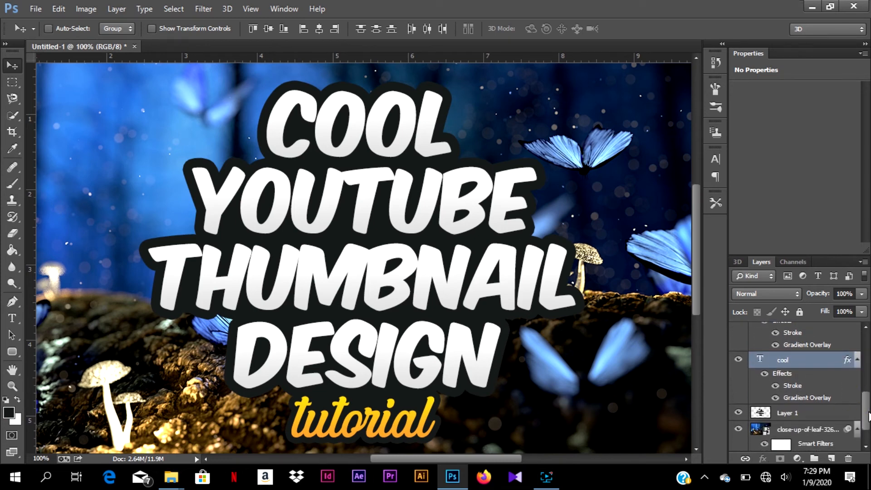
pyautogui.keyDown('shift'); pyautogui.click(803, 417); pyautogui.keyUp('shift')
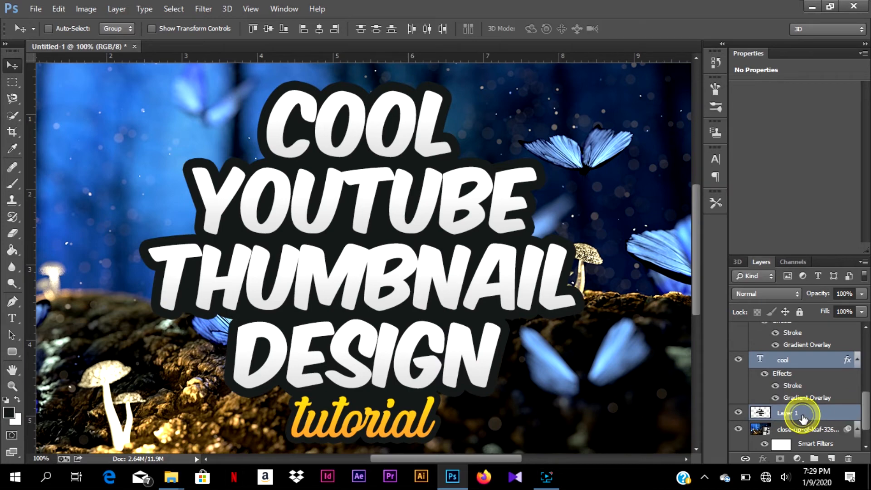
pyautogui.rightClick(802, 417)
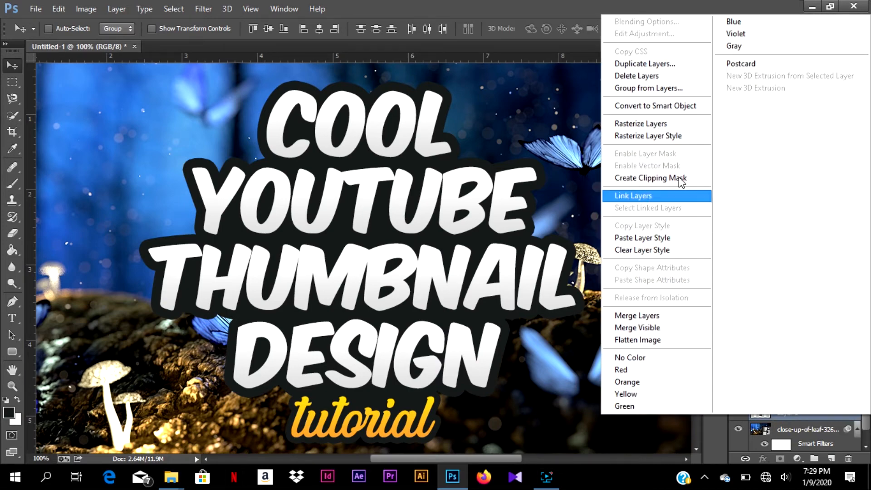
pyautogui.click(677, 136)
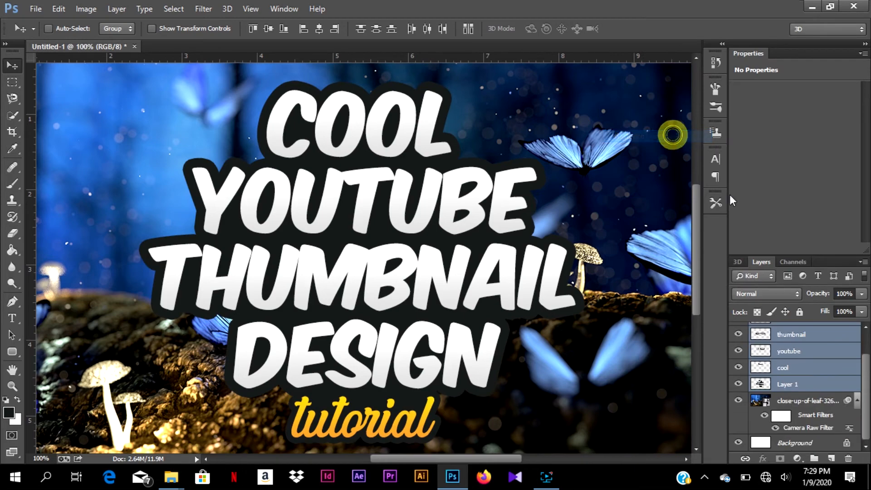
pyautogui.rightClick(804, 356)
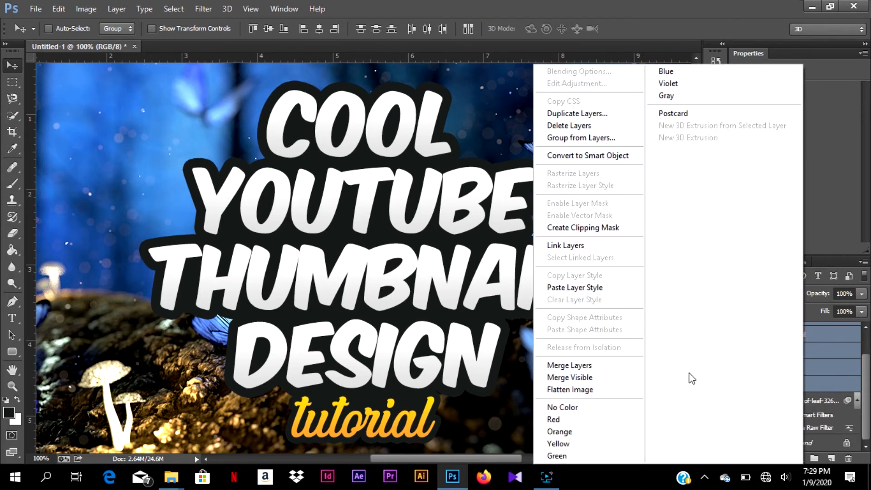
pyautogui.click(596, 366)
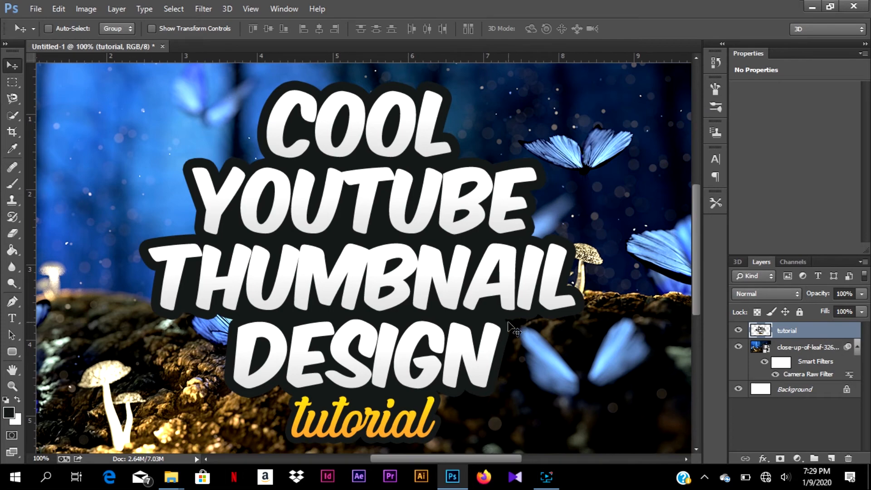
# Step: Add a 4 px outside stroke in near-white #e9f0f0 to the merged title layer and apply the style
pyautogui.rightClick(787, 332)
pyautogui.click(552, 69)
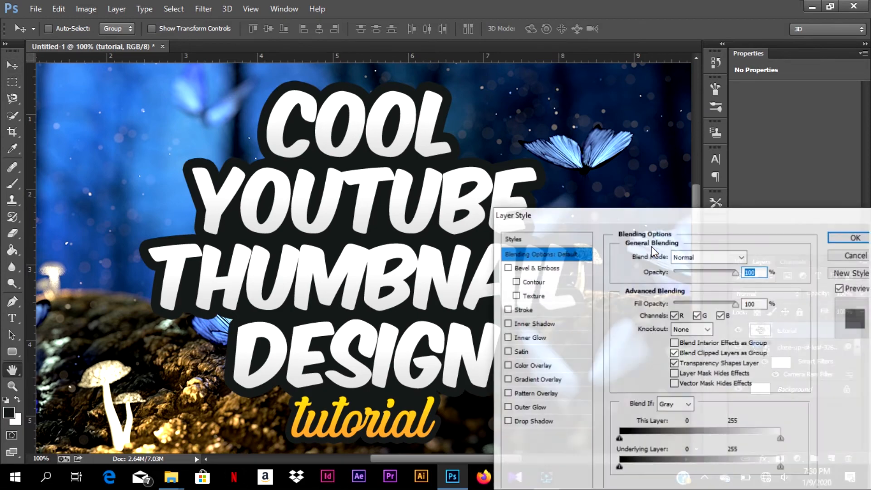
pyautogui.click(506, 310)
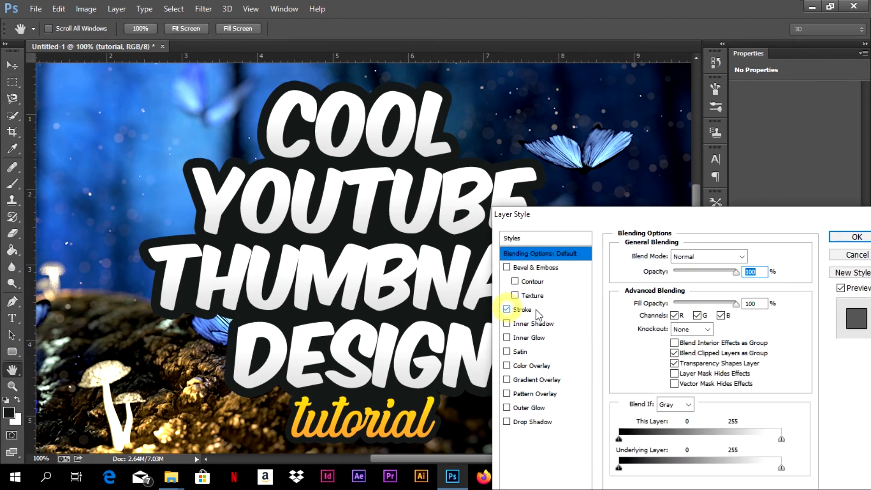
pyautogui.click(537, 312)
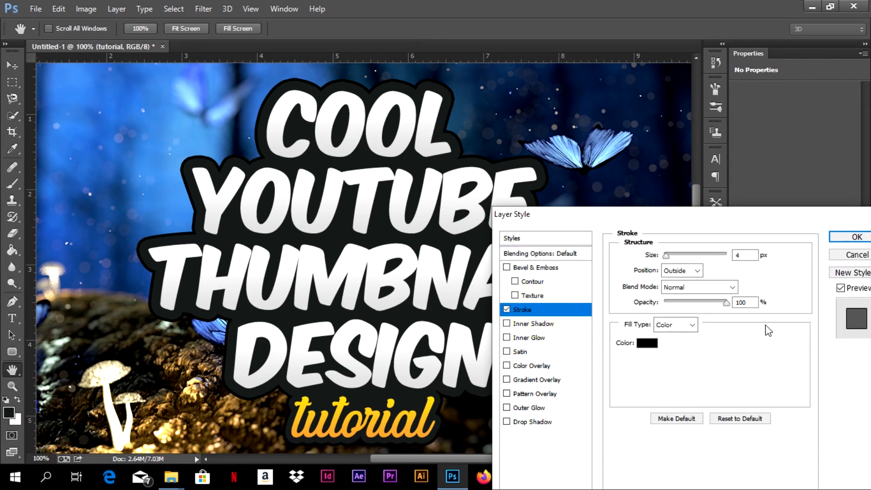
pyautogui.click(655, 344)
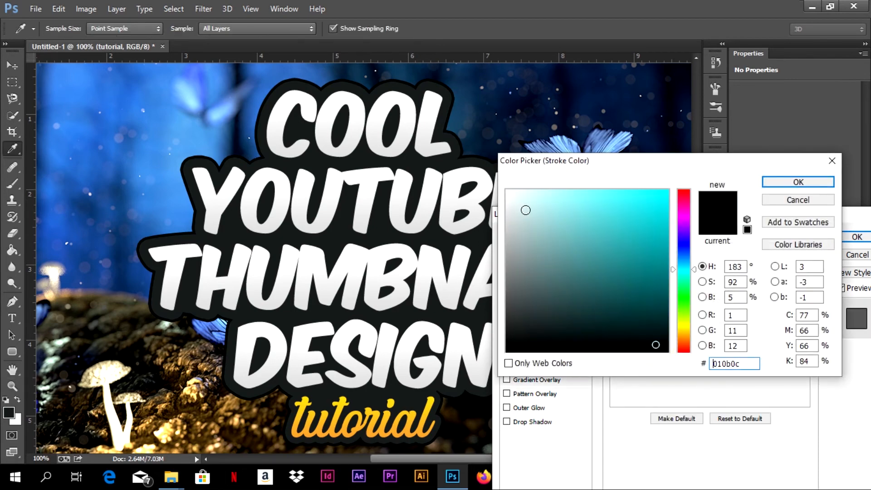
pyautogui.click(511, 200)
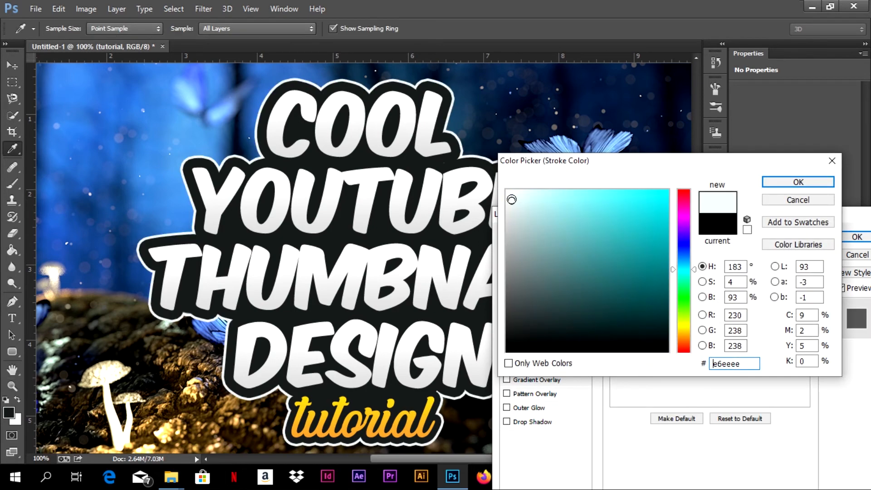
pyautogui.click(510, 199)
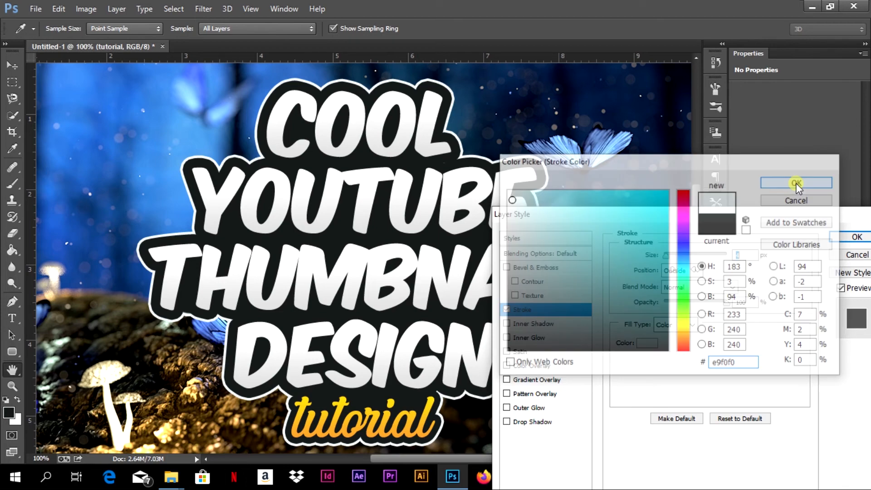
pyautogui.click(798, 182)
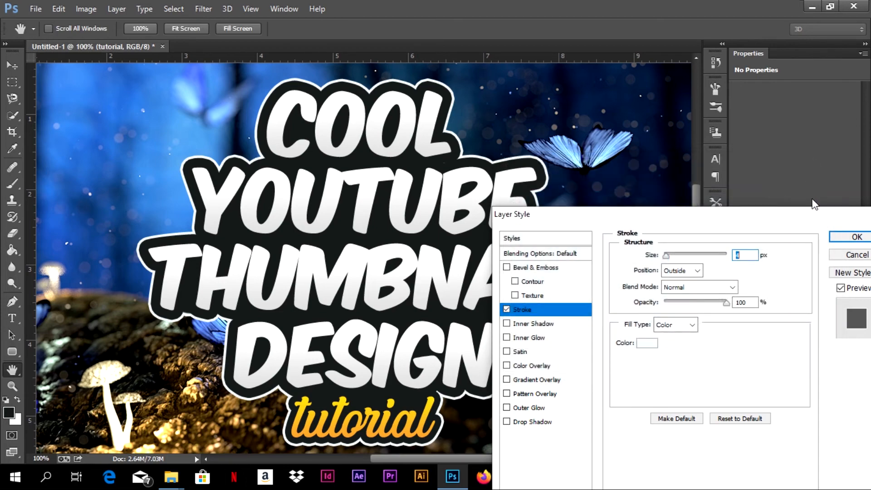
pyautogui.click(839, 239)
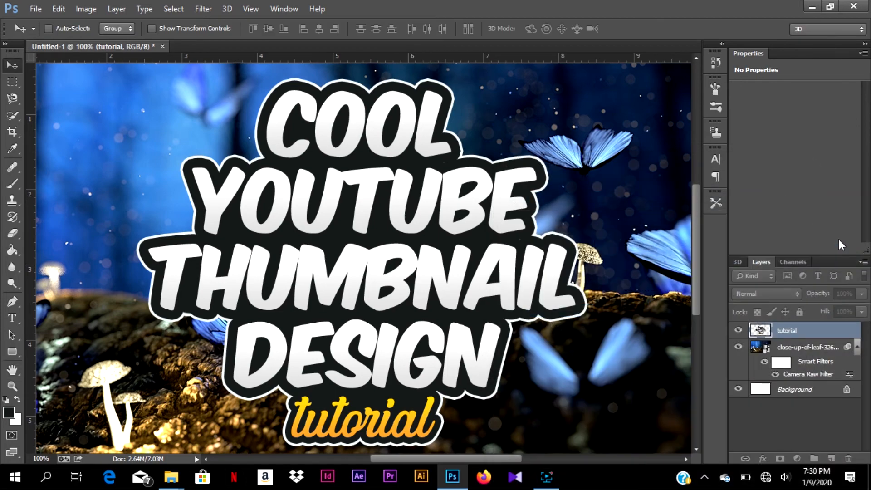
# Step: Add a new empty layer directly above the butterfly background photo layer, beneath the merged title
pyautogui.moveTo(697, 304)
pyautogui.mouseDown()
pyautogui.moveTo(698, 332)
pyautogui.moveTo(701, 302)
pyautogui.mouseUp()
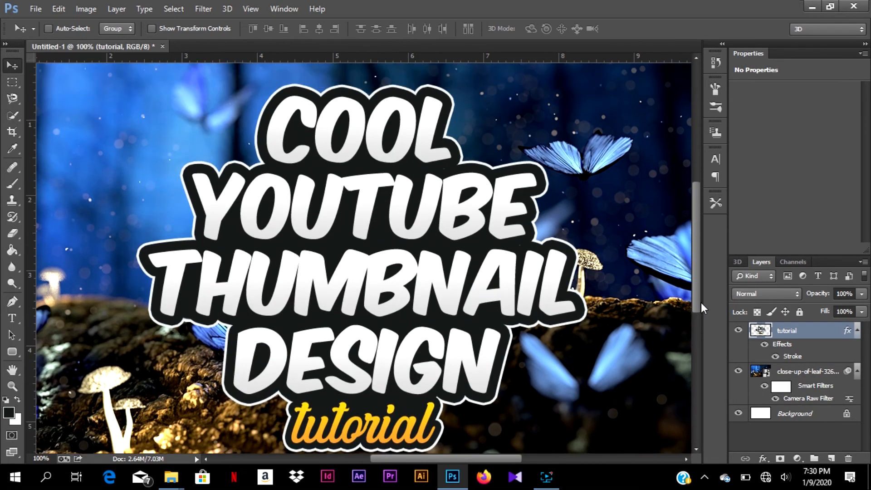
pyautogui.hotkey('ctrl', '-')
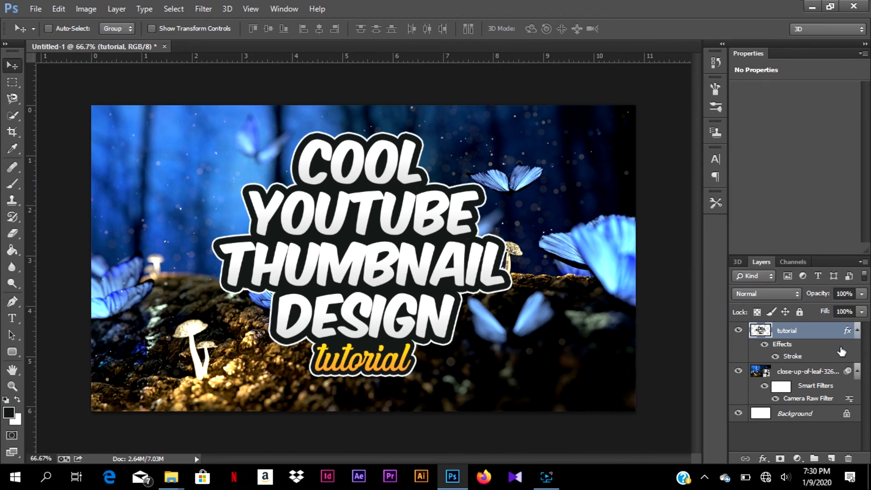
pyautogui.click(810, 372)
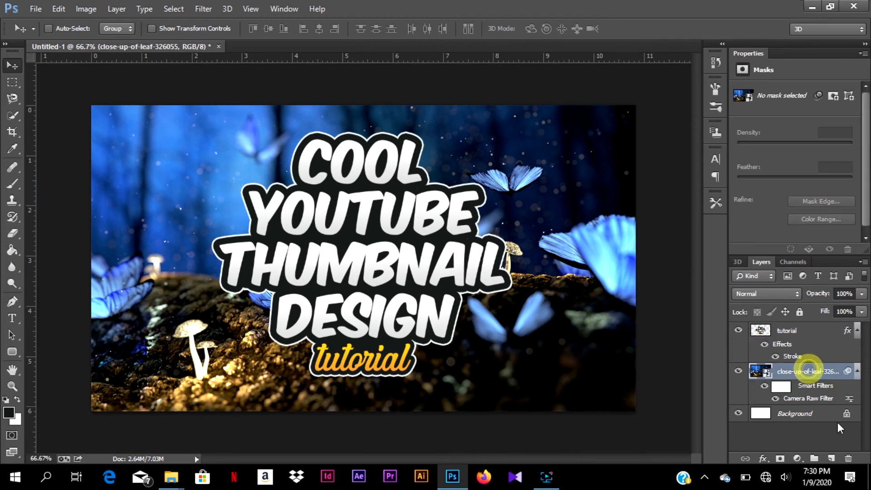
pyautogui.click(832, 459)
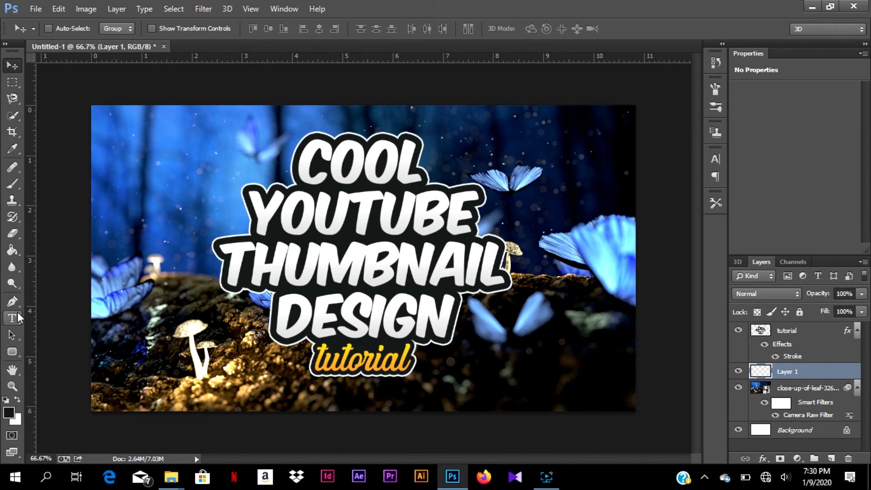
# Step: Set up the Brush tool with a soft round tip at 349 px and 0% hardness
pyautogui.click(15, 185)
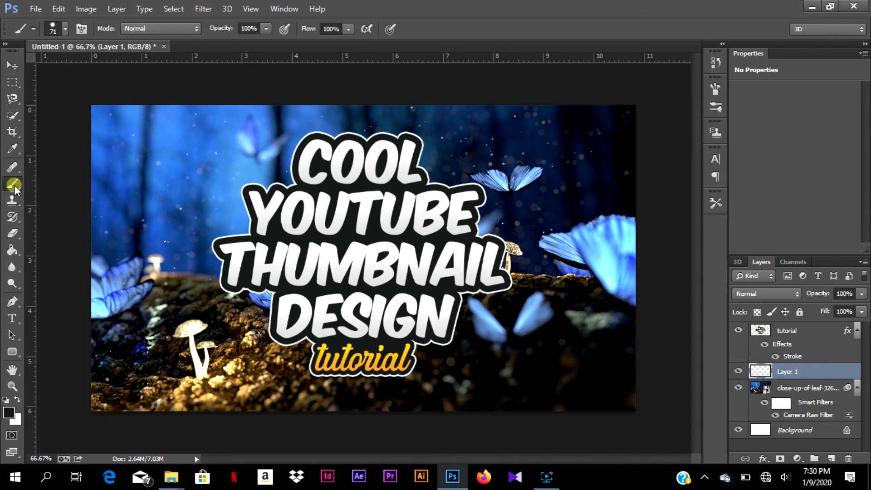
pyautogui.click(65, 29)
pyautogui.moveTo(114, 68); pyautogui.dragTo(127, 67)
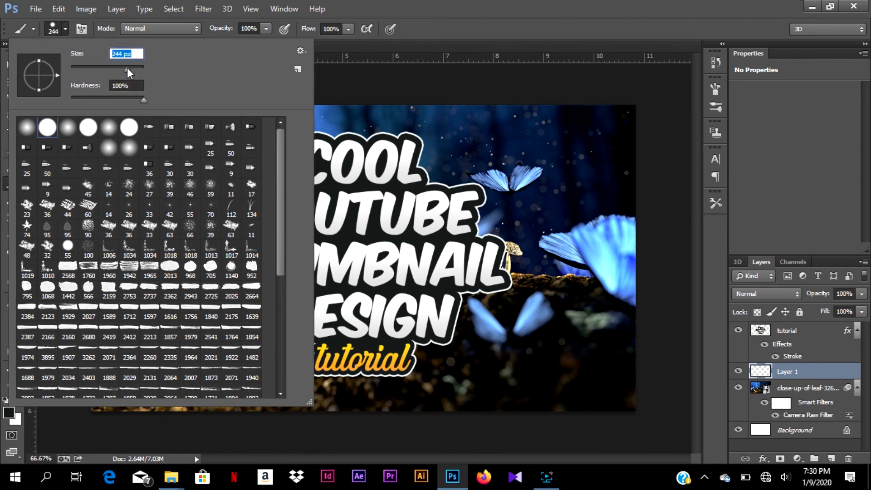
pyautogui.click(69, 132)
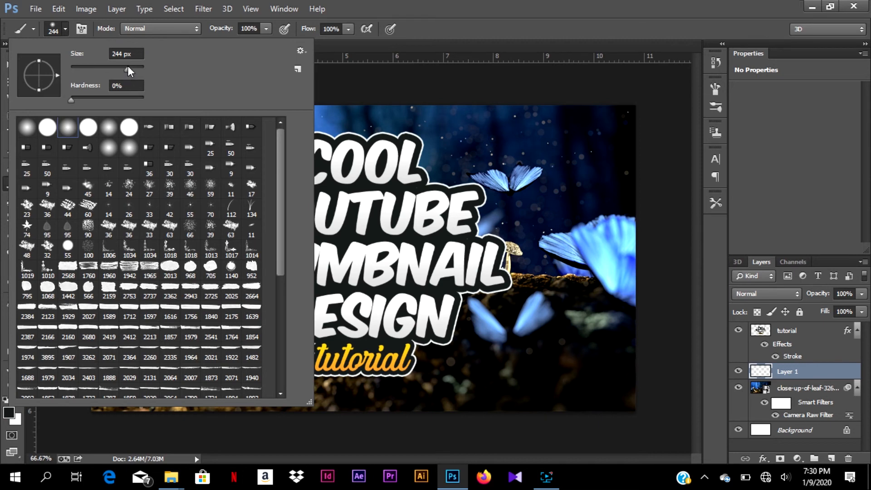
pyautogui.moveTo(131, 68); pyautogui.dragTo(133, 68)
pyautogui.click(446, 33)
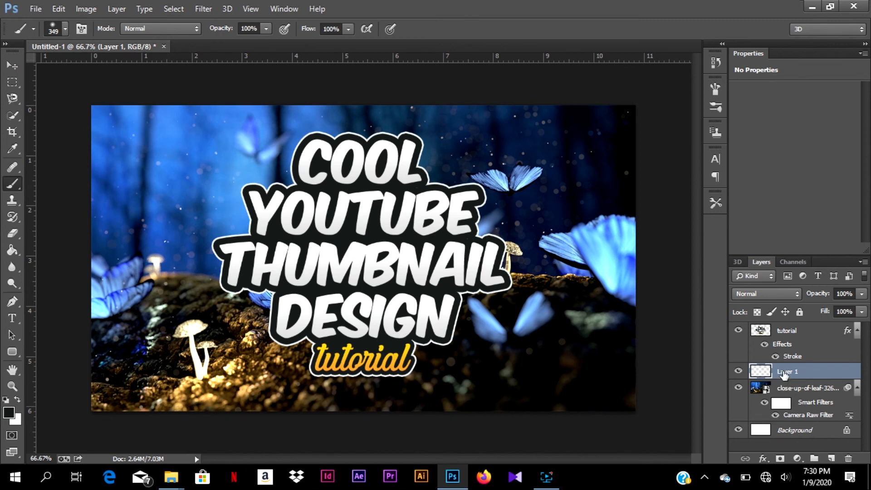
# Step: Set the foreground color to near-black #0c0c0c
pyautogui.click(8, 414)
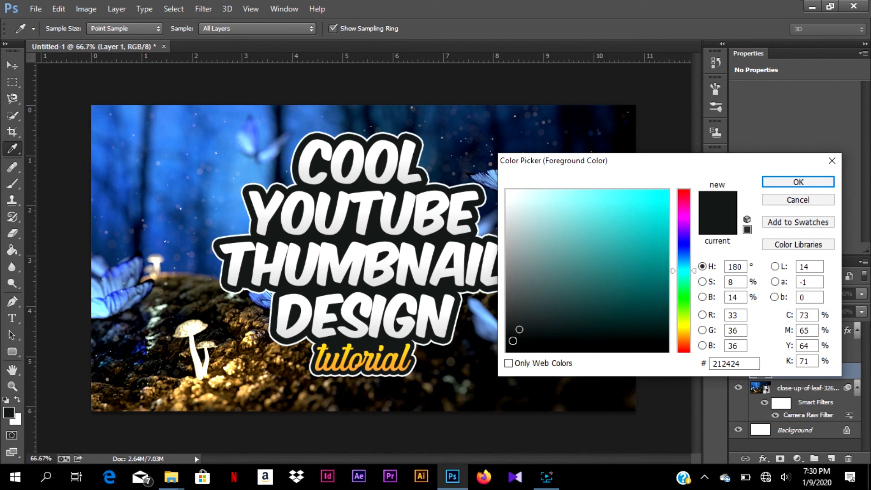
pyautogui.click(512, 342)
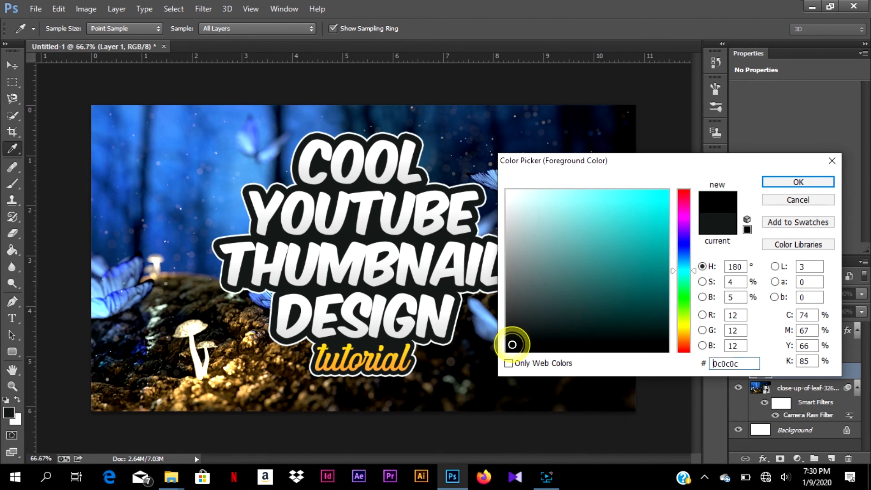
pyautogui.click(798, 182)
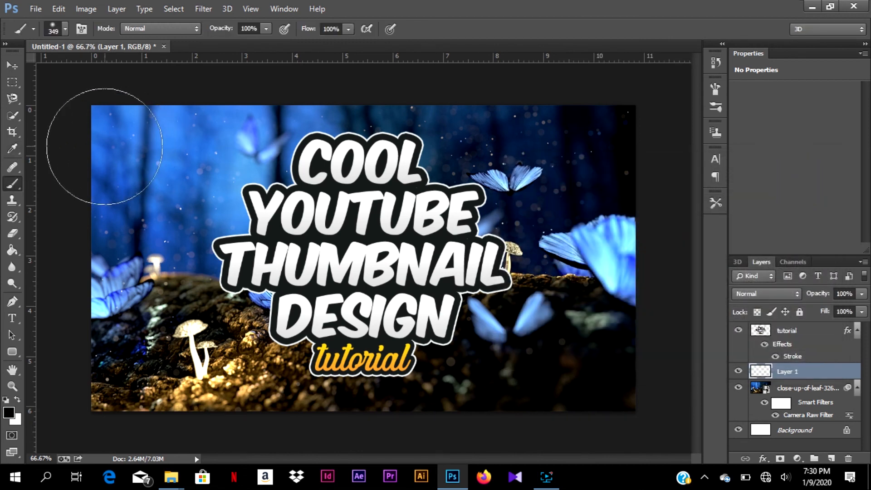
# Step: Paint a soft dark vignette along all four edges of the canvas on the empty layer
pyautogui.moveTo(78, 148)
pyautogui.mouseDown()
pyautogui.moveTo(92, 193)
pyautogui.moveTo(82, 243)
pyautogui.moveTo(97, 392)
pyautogui.moveTo(266, 422)
pyautogui.moveTo(399, 430)
pyautogui.moveTo(349, 427)
pyautogui.moveTo(604, 414)
pyautogui.moveTo(553, 415)
pyautogui.moveTo(584, 417)
pyautogui.moveTo(608, 399)
pyautogui.mouseUp()
pyautogui.moveTo(647, 337)
pyautogui.mouseDown()
pyautogui.moveTo(660, 266)
pyautogui.moveTo(644, 268)
pyautogui.moveTo(641, 136)
pyautogui.mouseUp()
pyautogui.click(545, 91)
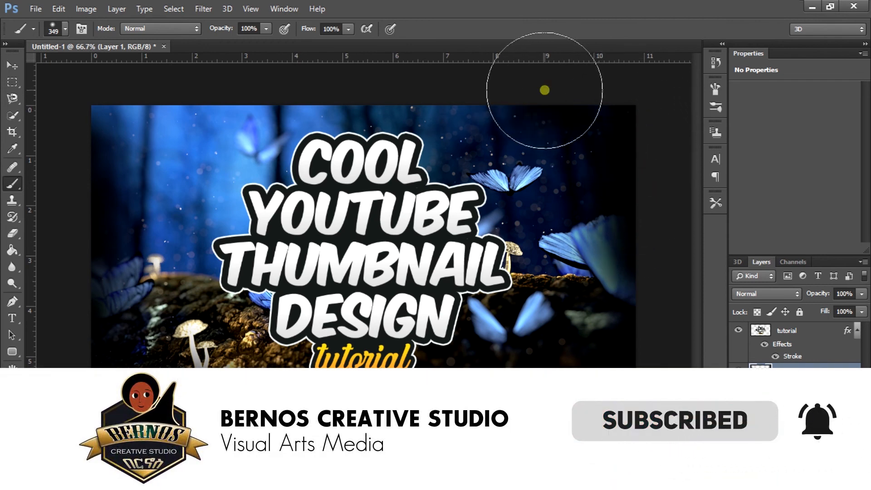
pyautogui.click(509, 88)
pyautogui.click(445, 95)
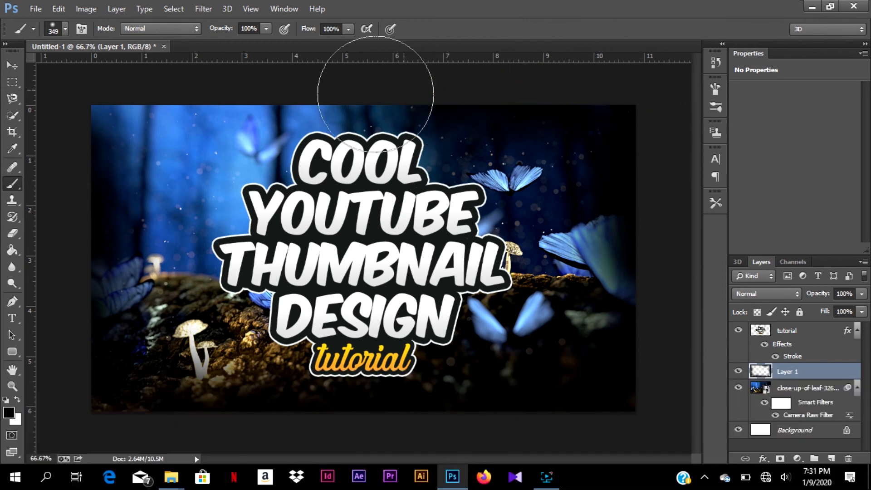
pyautogui.click(391, 93)
pyautogui.click(346, 90)
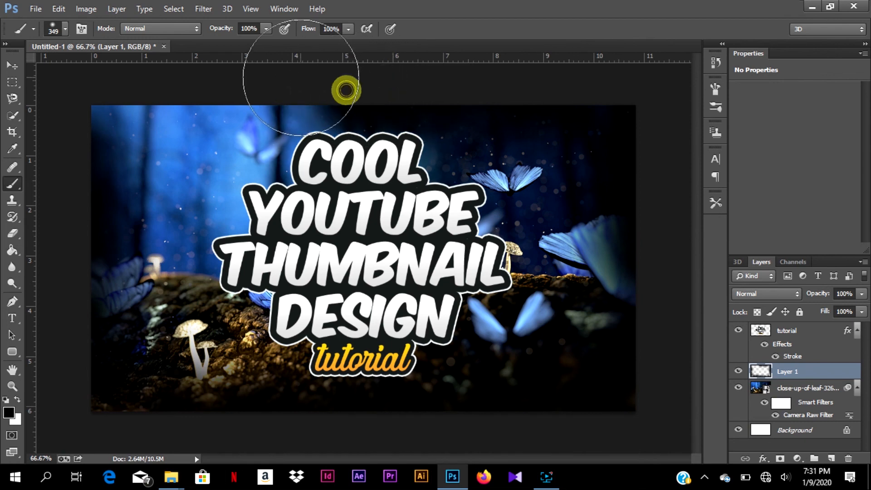
pyautogui.click(297, 80)
pyautogui.click(263, 92)
pyautogui.click(216, 90)
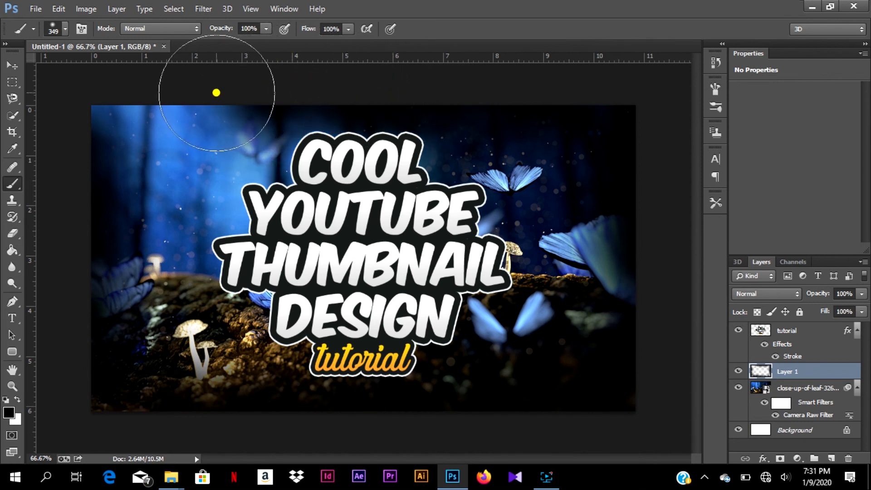
pyautogui.click(181, 93)
pyautogui.click(135, 96)
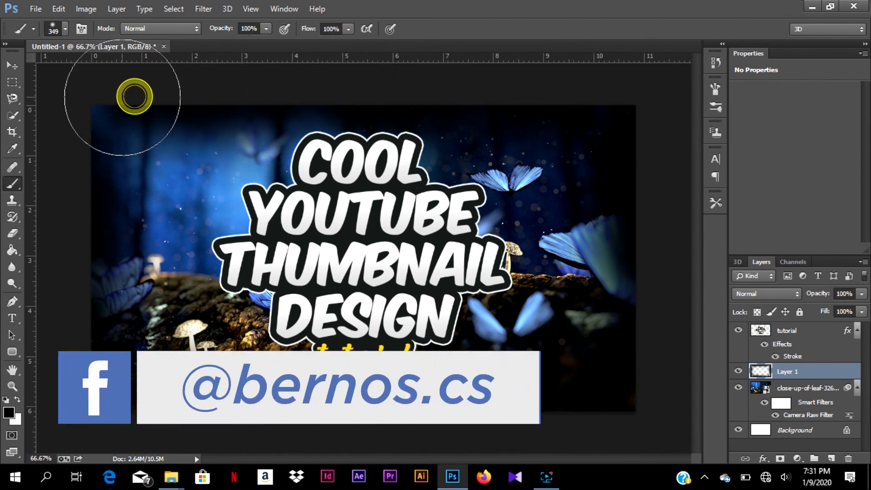
pyautogui.click(96, 99)
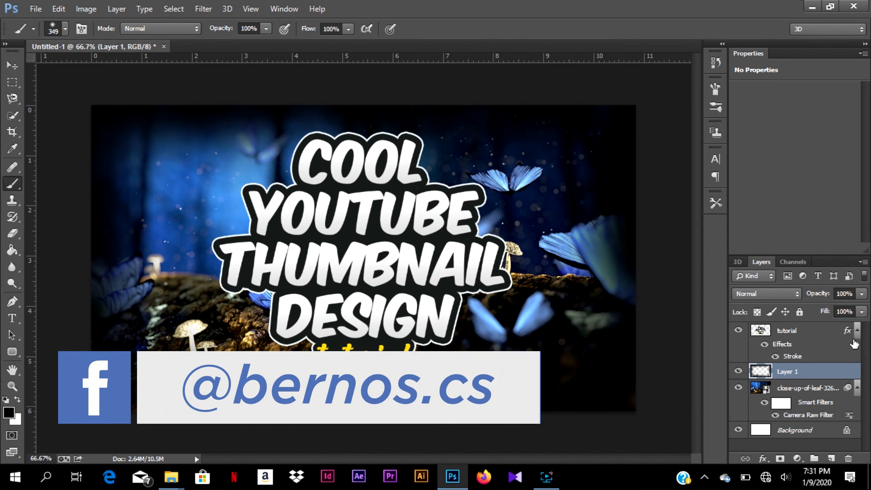
# Step: Lower the opacity of the vignette layer to 31% and switch back to the Move tool
pyautogui.click(861, 294)
pyautogui.click(827, 304)
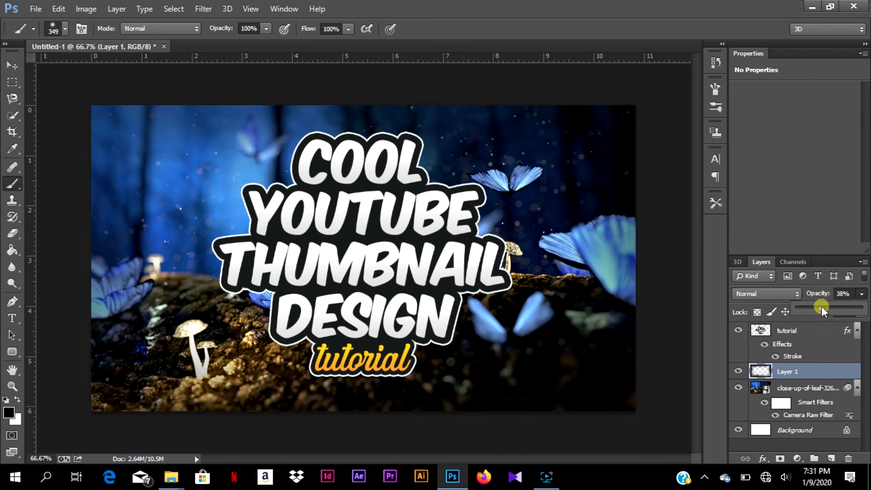
pyautogui.moveTo(818, 309); pyautogui.dragTo(816, 311)
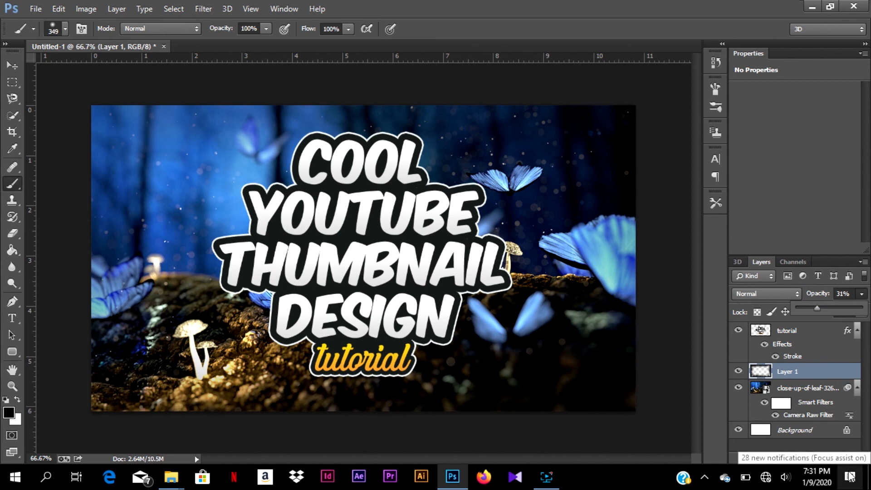
pyautogui.click(13, 68)
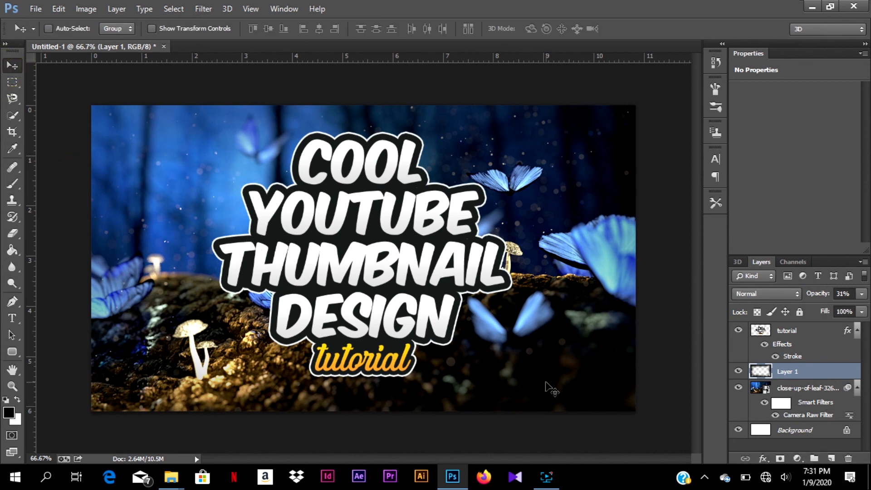